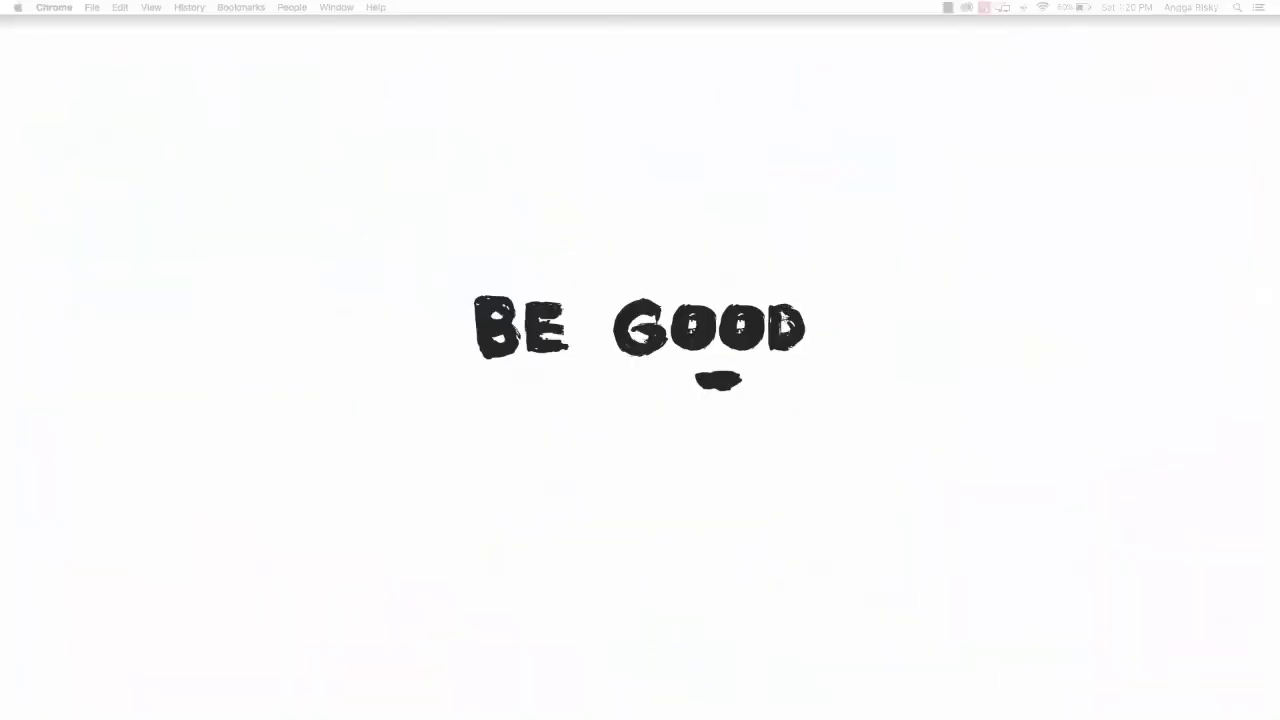
Leave Chrome for the desktop to start Affinity Designer with a new blank document.
{"action": "left_click", "coordinate": [196, 259]}
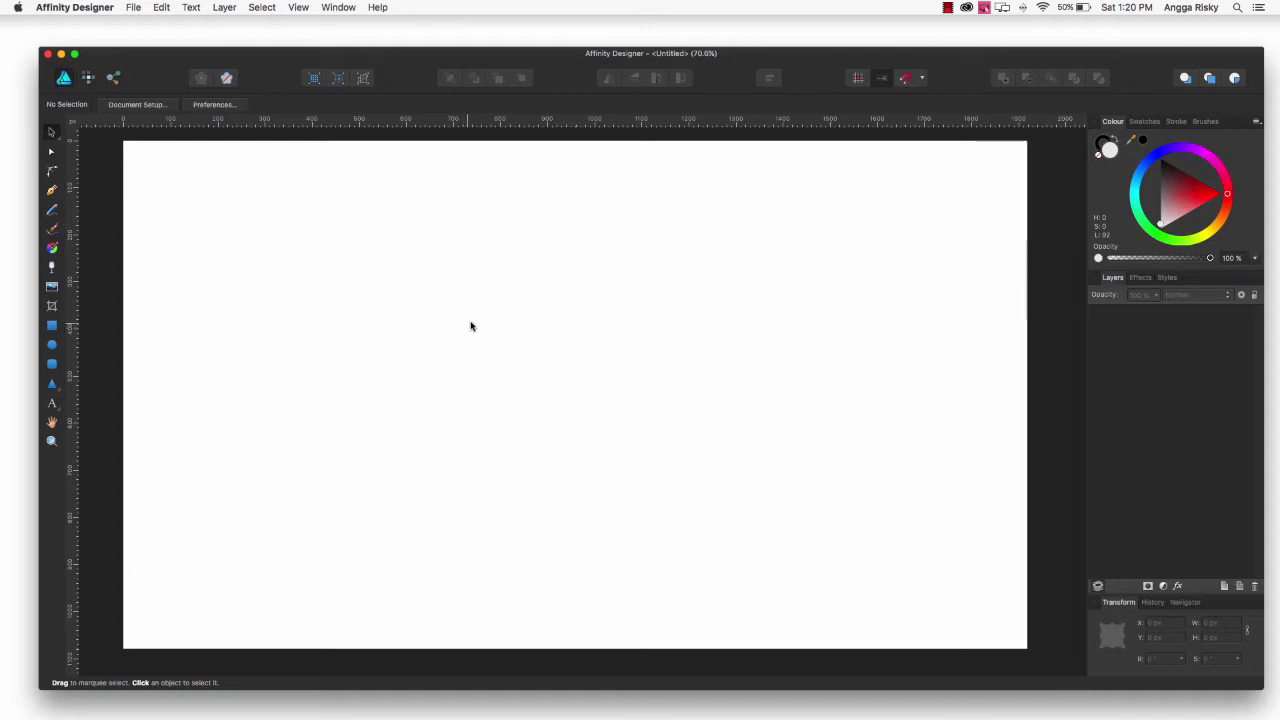
Select the Artistic Text Tool with the T shortcut.
{"action": "key", "text": "t"}
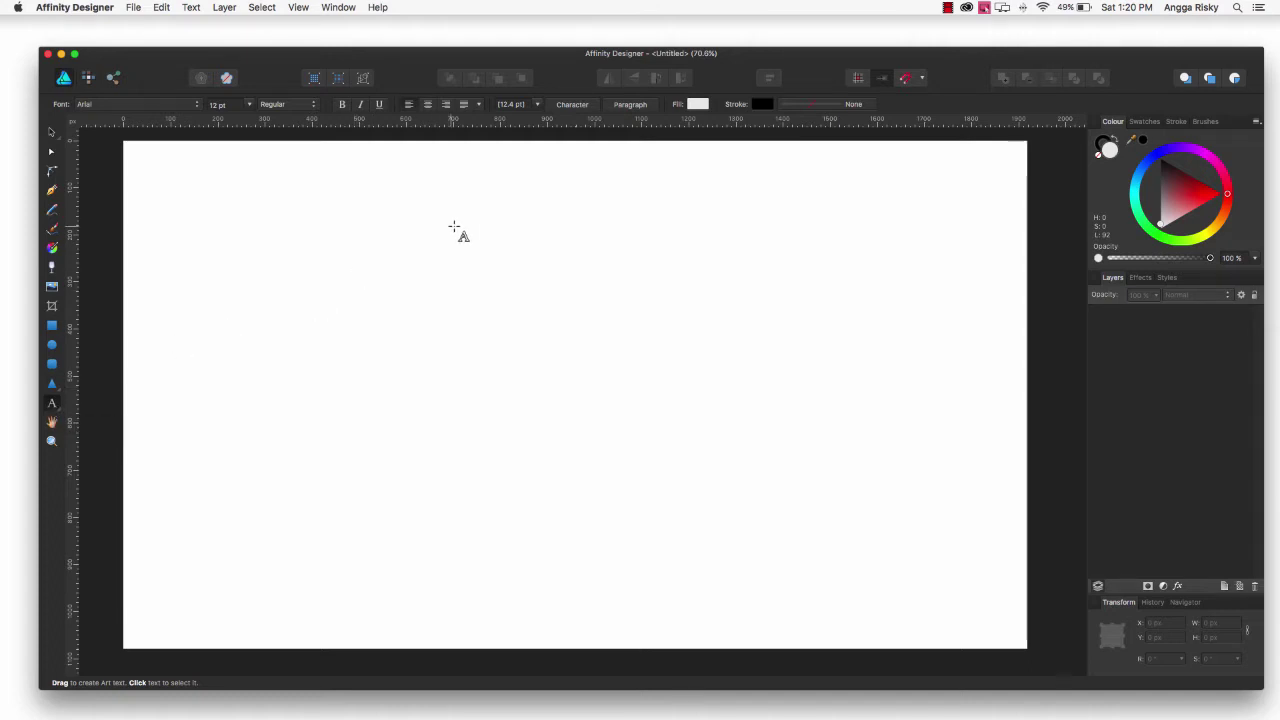
Type the person's name as a headline near the page top, sized 72 pt.
{"action": "left_click", "coordinate": [464, 231]}
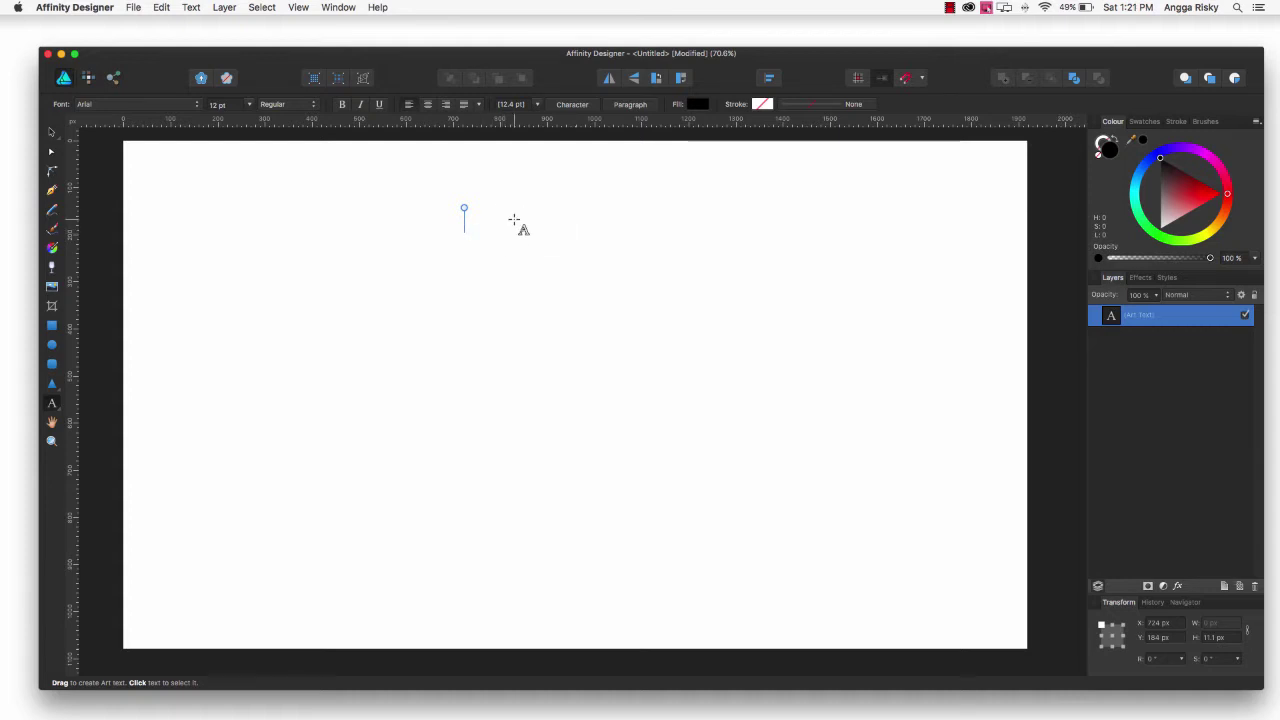
{"action": "type", "text": "Angga"}
{"action": "type", "text": " Risky"}
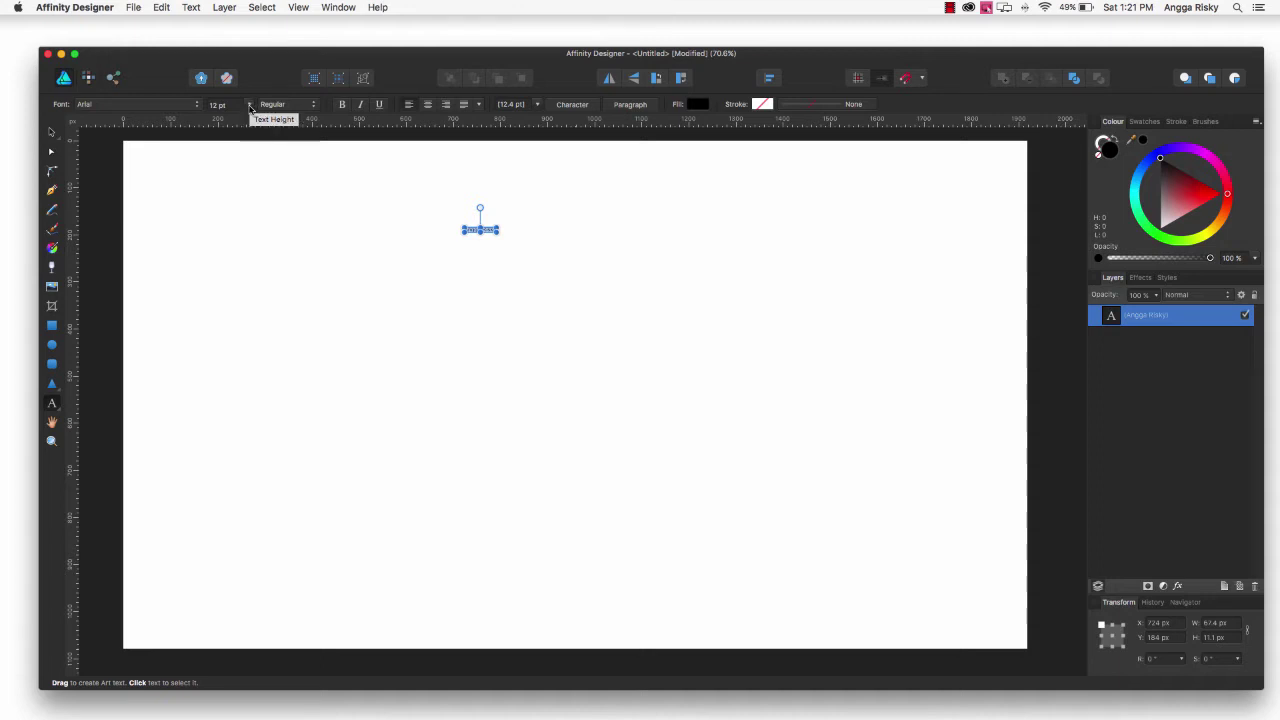
{"action": "left_click", "coordinate": [250, 107]}
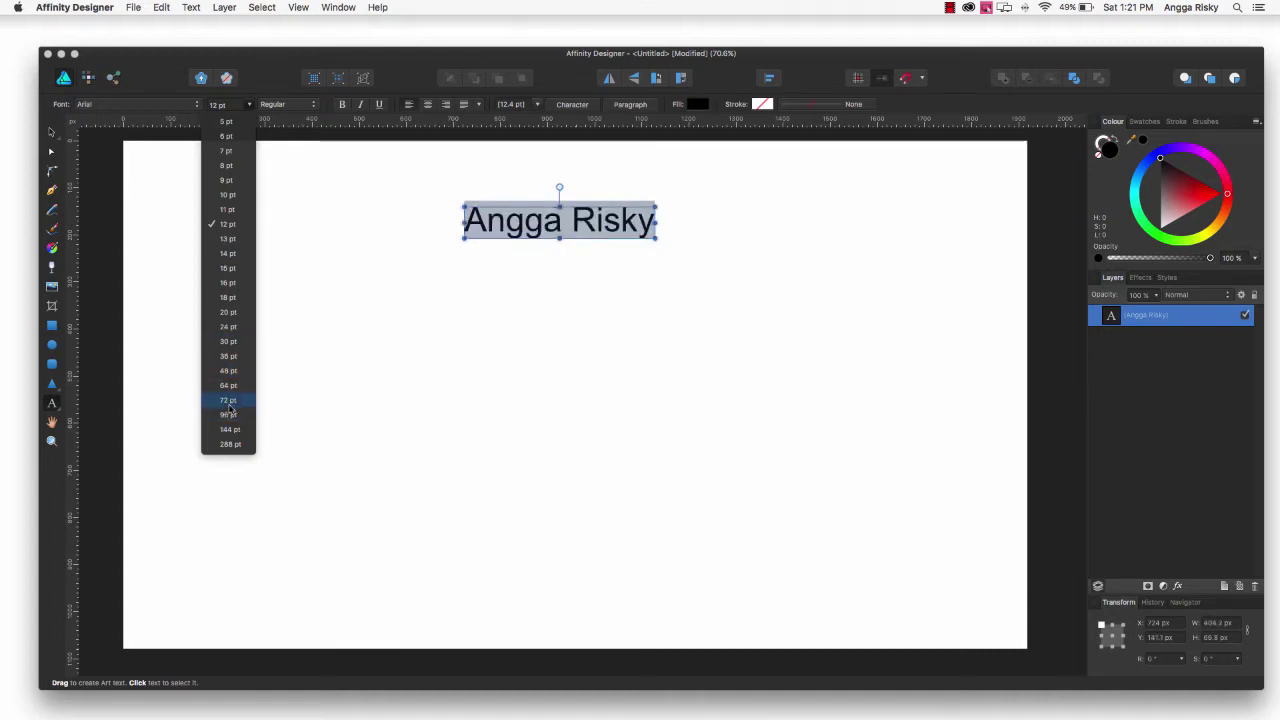
{"action": "left_click", "coordinate": [229, 403]}
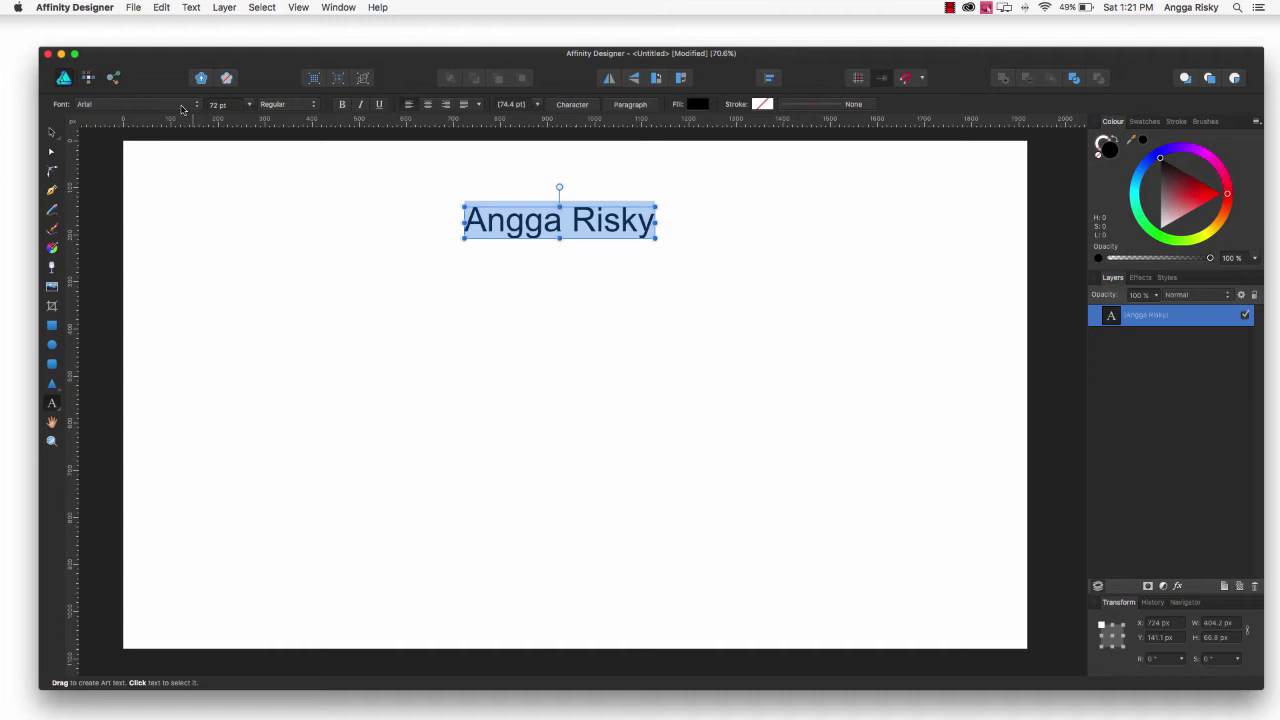
Change the headline font to the rough brush typeface Rust.
{"action": "left_click", "coordinate": [182, 106]}
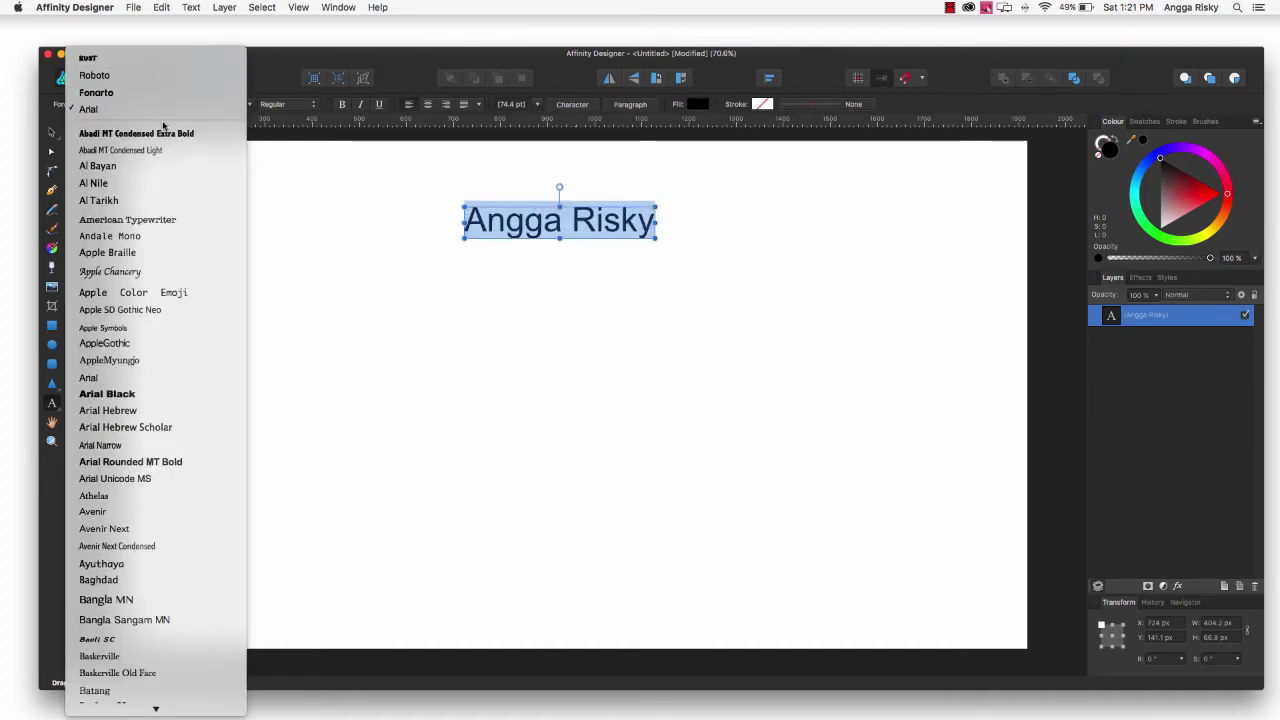
{"action": "scroll", "coordinate": [161, 312], "scroll_direction": "down", "scroll_amount": 5}
{"action": "scroll", "coordinate": [163, 323], "scroll_direction": "down", "scroll_amount": 5}
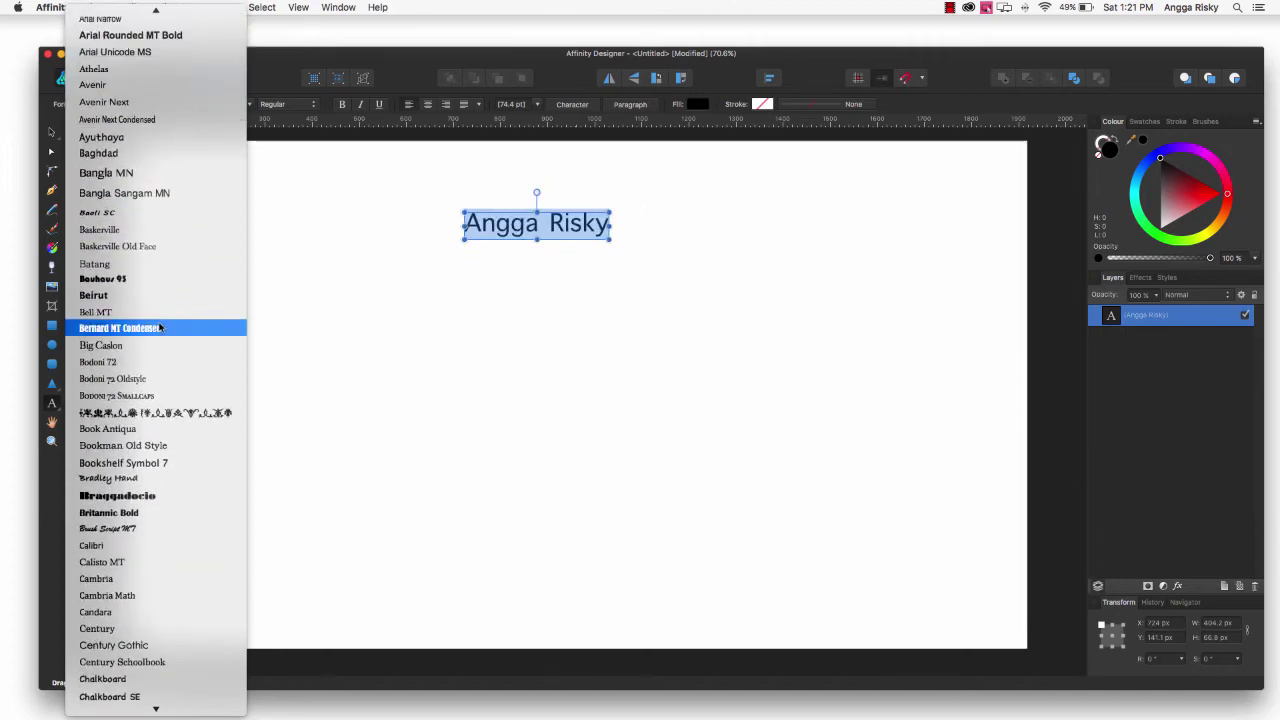
{"action": "scroll", "coordinate": [163, 326], "scroll_direction": "down", "scroll_amount": 5}
{"action": "scroll", "coordinate": [157, 331], "scroll_direction": "down", "scroll_amount": 5}
{"action": "scroll", "coordinate": [153, 350], "scroll_direction": "down", "scroll_amount": 2}
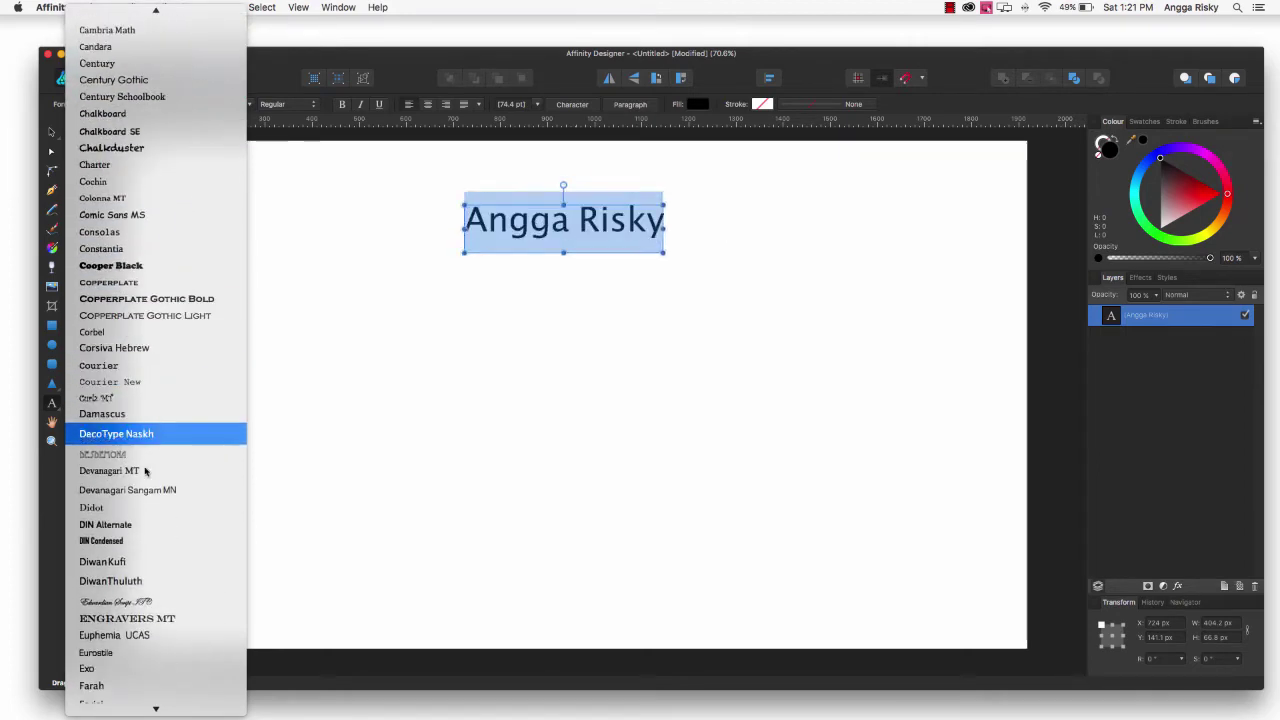
{"action": "scroll", "coordinate": [145, 460], "scroll_direction": "up", "scroll_amount": 5}
{"action": "scroll", "coordinate": [133, 360], "scroll_direction": "up", "scroll_amount": 1}
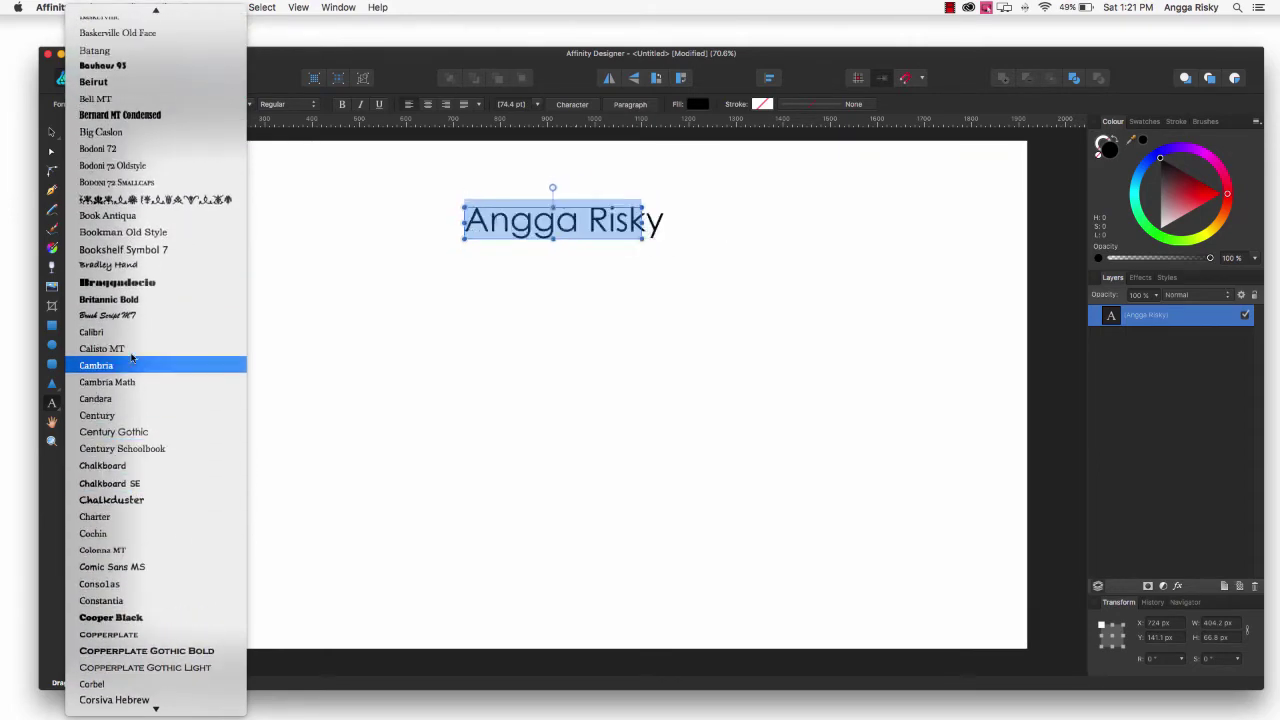
{"action": "scroll", "coordinate": [133, 127], "scroll_direction": "up", "scroll_amount": 10}
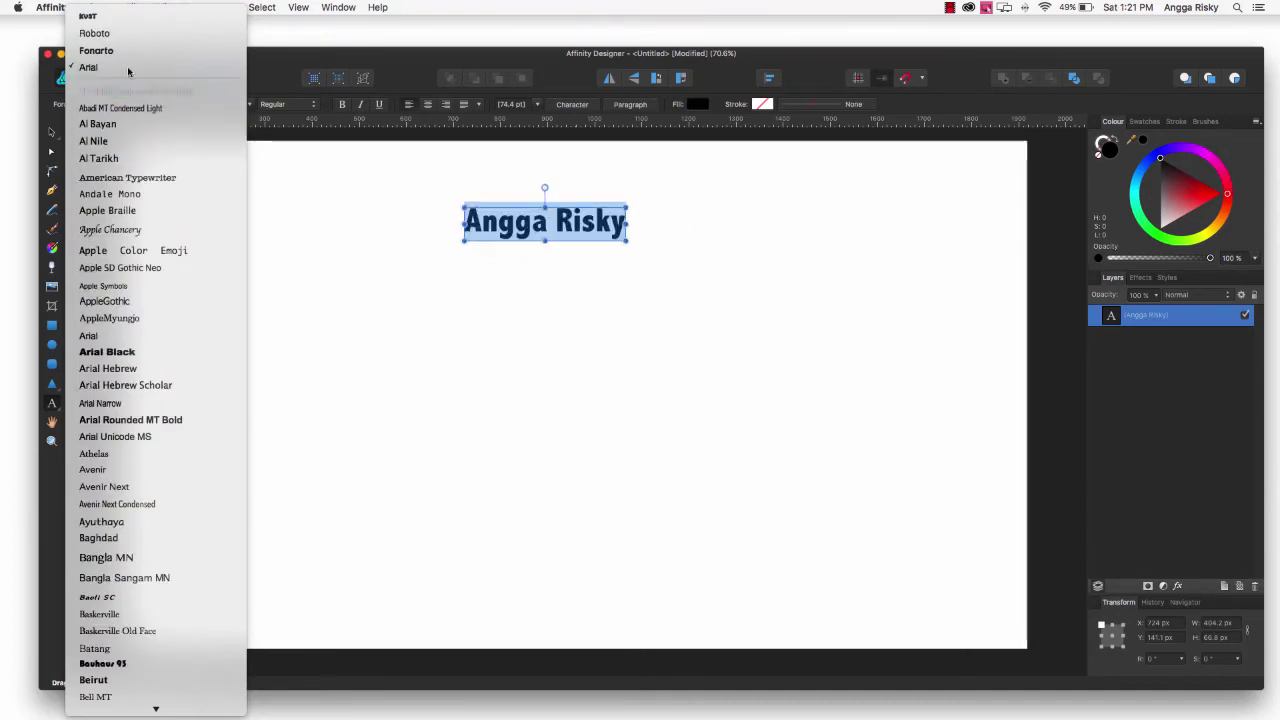
{"action": "left_click", "coordinate": [126, 17]}
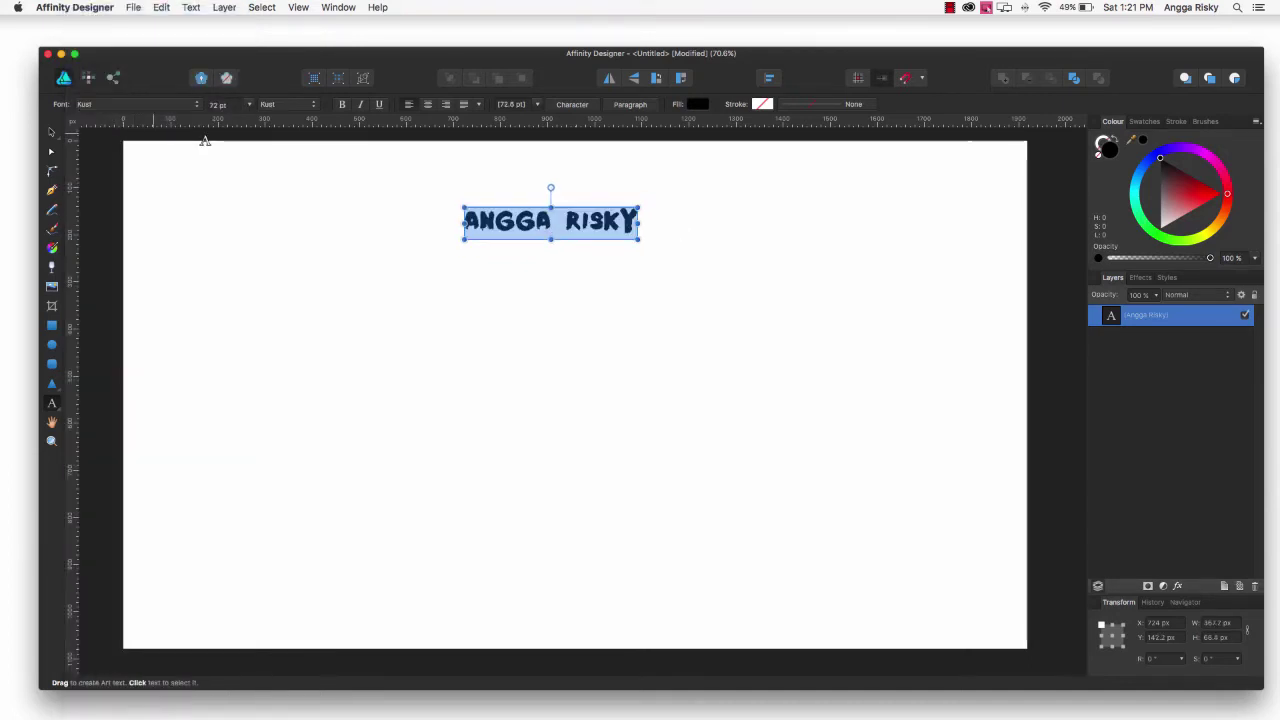
Enlarge the headline to 144 pt and select it as an object.
{"action": "left_click", "coordinate": [246, 105]}
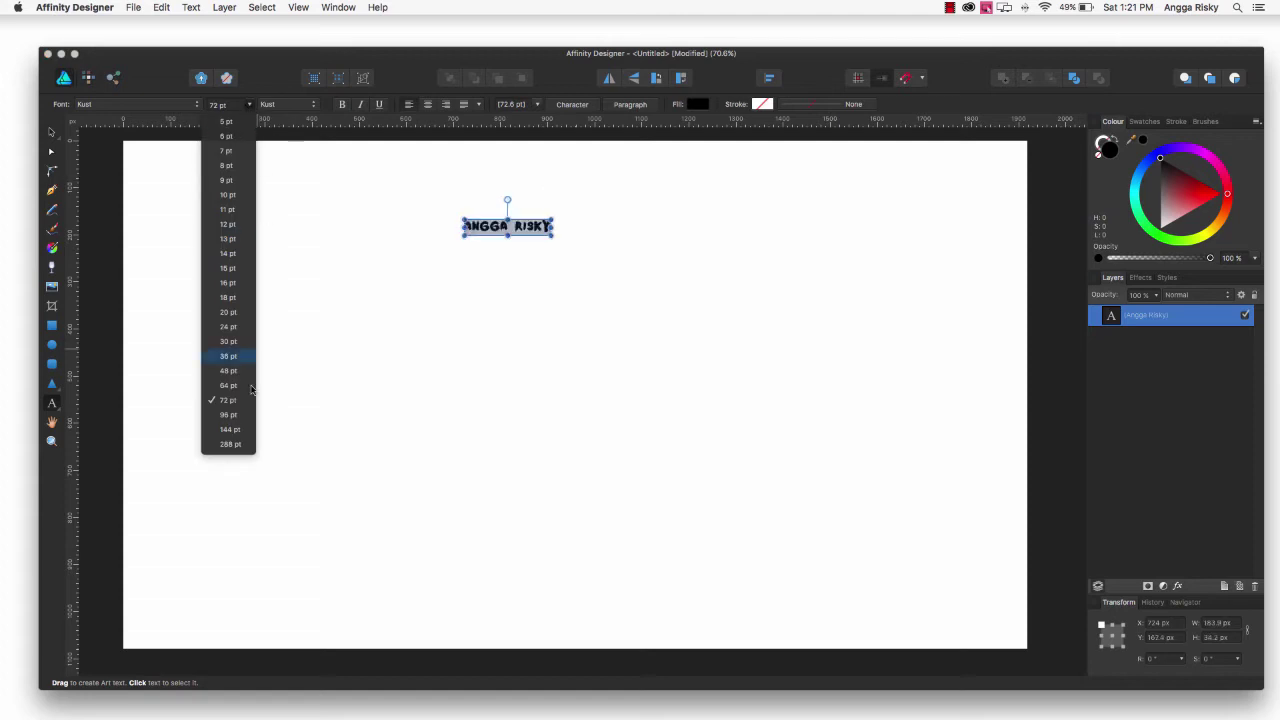
{"action": "left_click", "coordinate": [231, 429]}
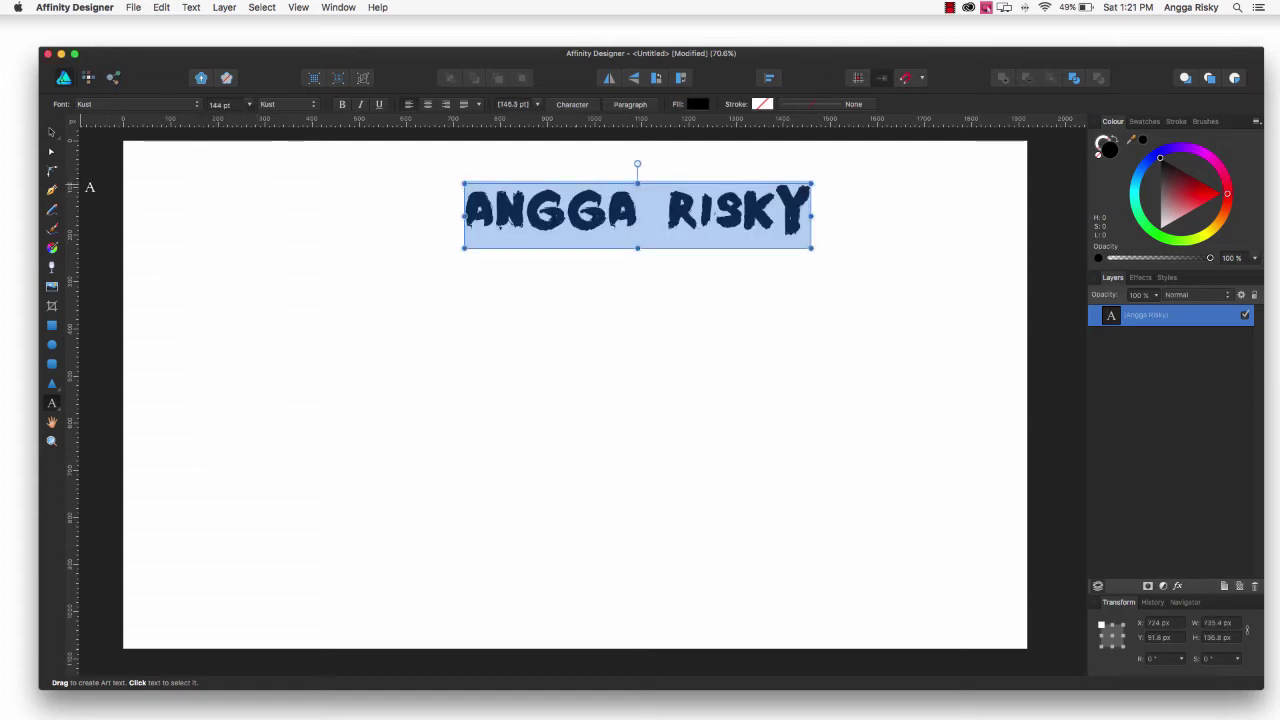
{"action": "left_click", "coordinate": [52, 132]}
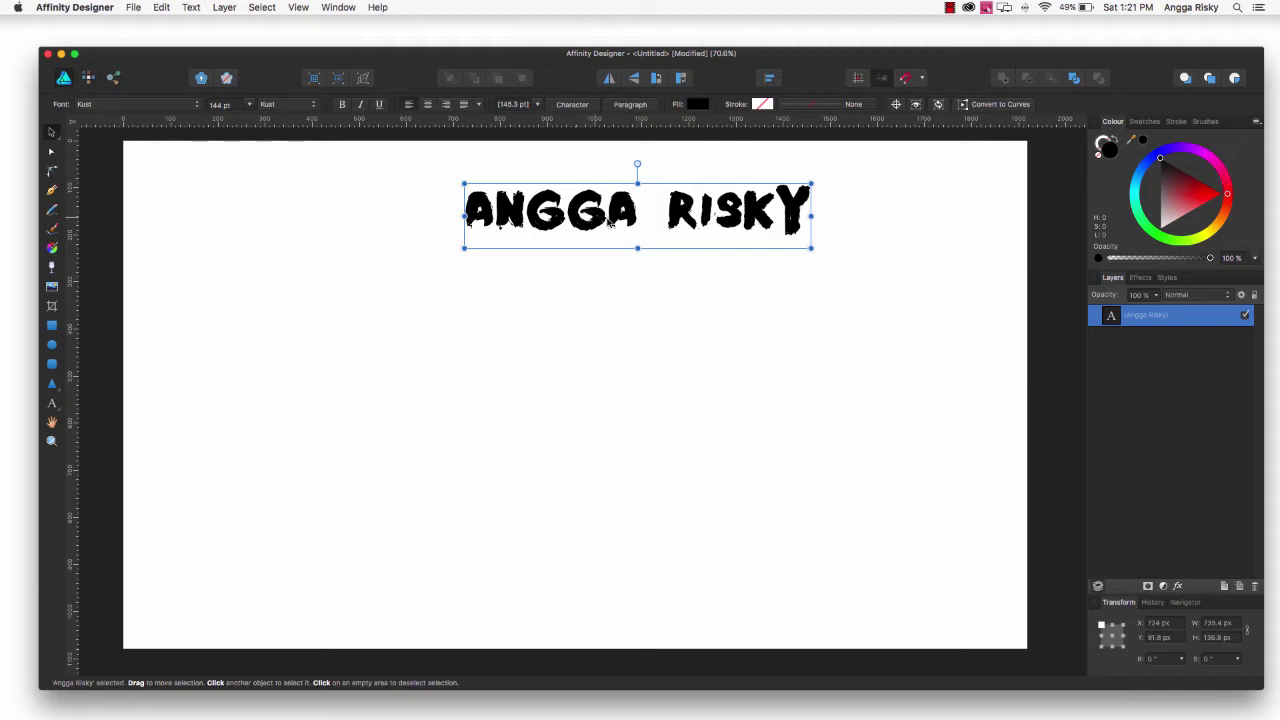
Align the headline to the page top and centre it horizontally.
{"action": "left_click_drag", "start_coordinate": [594, 216], "coordinate": [778, 196]}
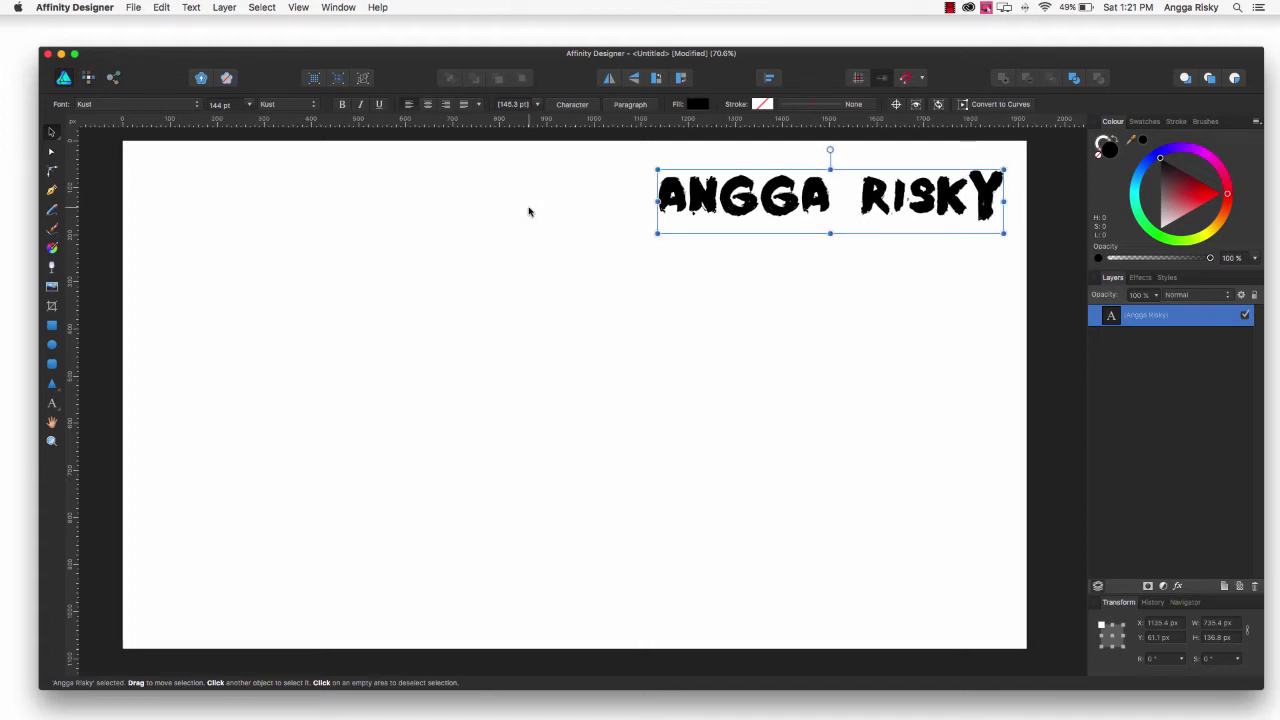
{"action": "scroll", "coordinate": [530, 210], "scroll_direction": "left", "scroll_amount": 2}
{"action": "scroll", "coordinate": [530, 210], "scroll_direction": "right", "scroll_amount": 2}
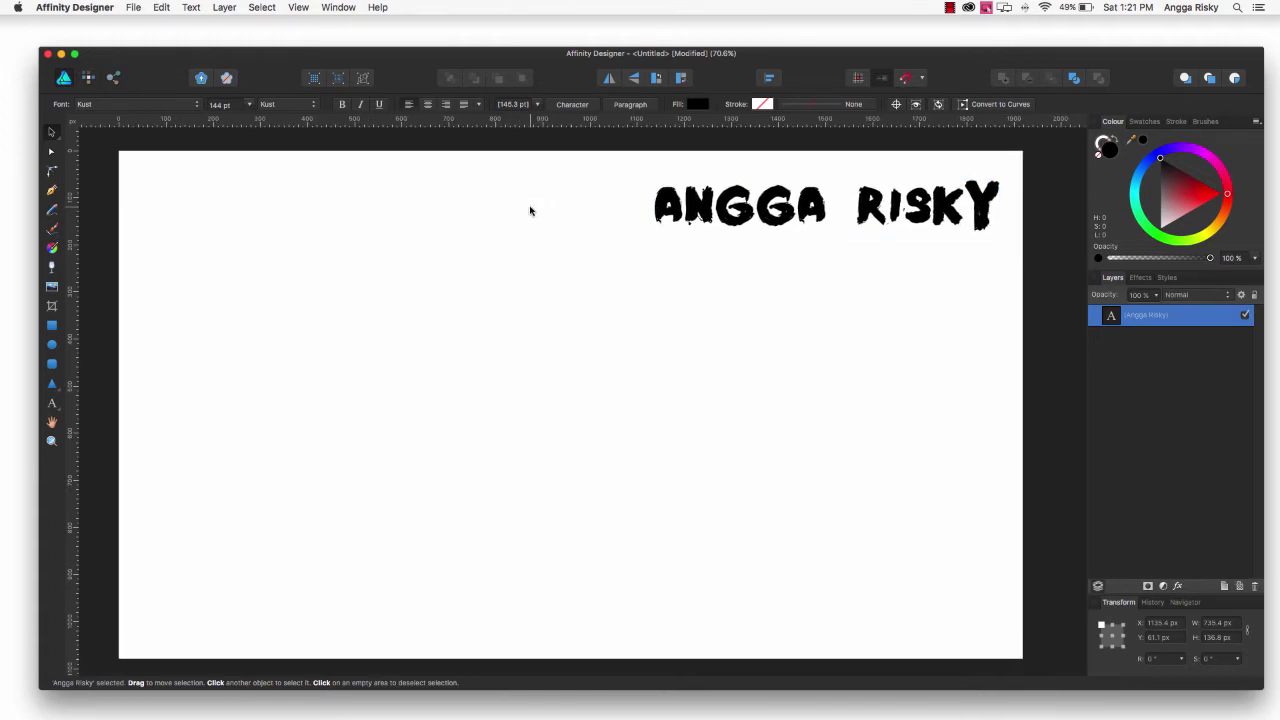
{"action": "left_click", "coordinate": [767, 80]}
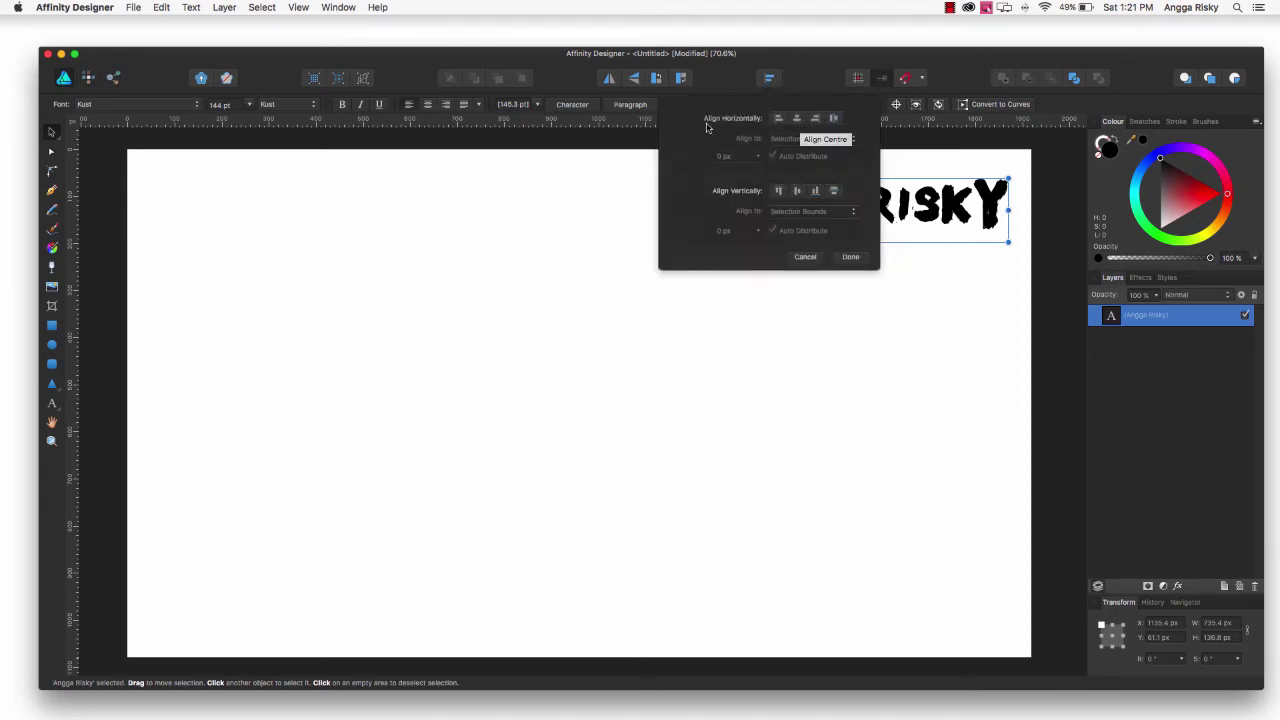
{"action": "left_click", "coordinate": [797, 118]}
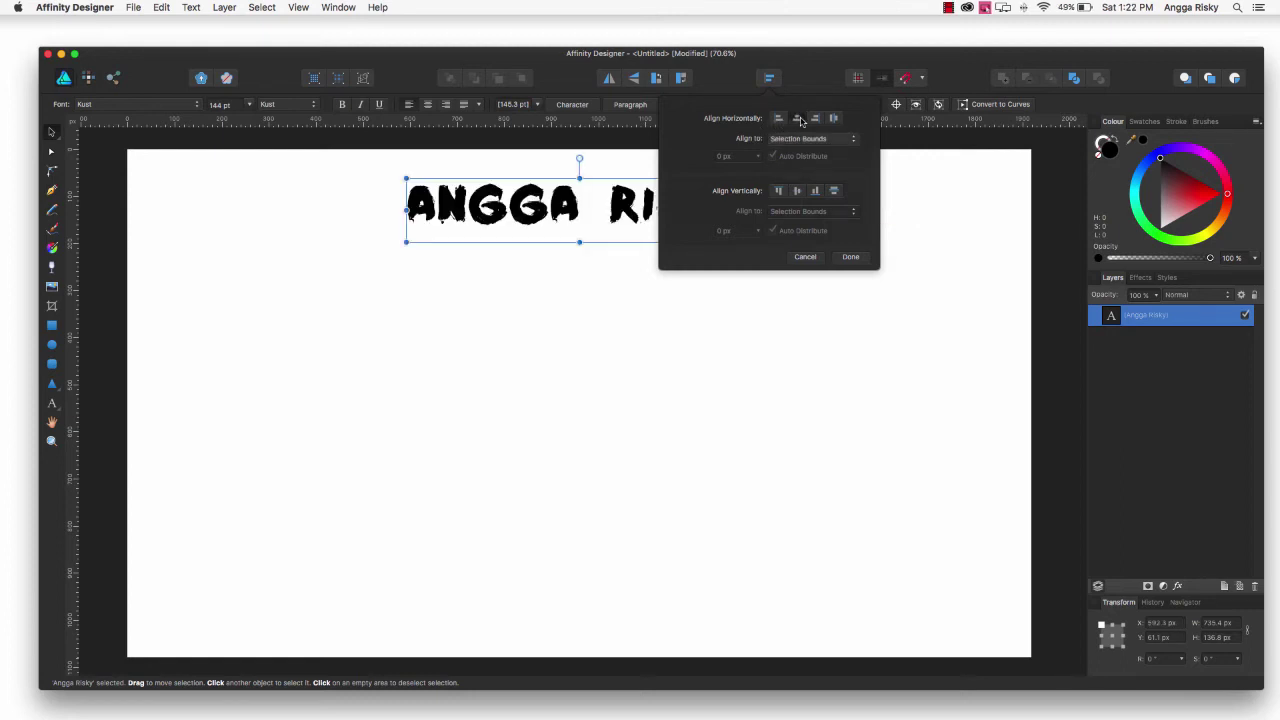
{"action": "left_click", "coordinate": [797, 191]}
{"action": "scroll", "coordinate": [664, 334], "scroll_direction": "down", "scroll_amount": 1}
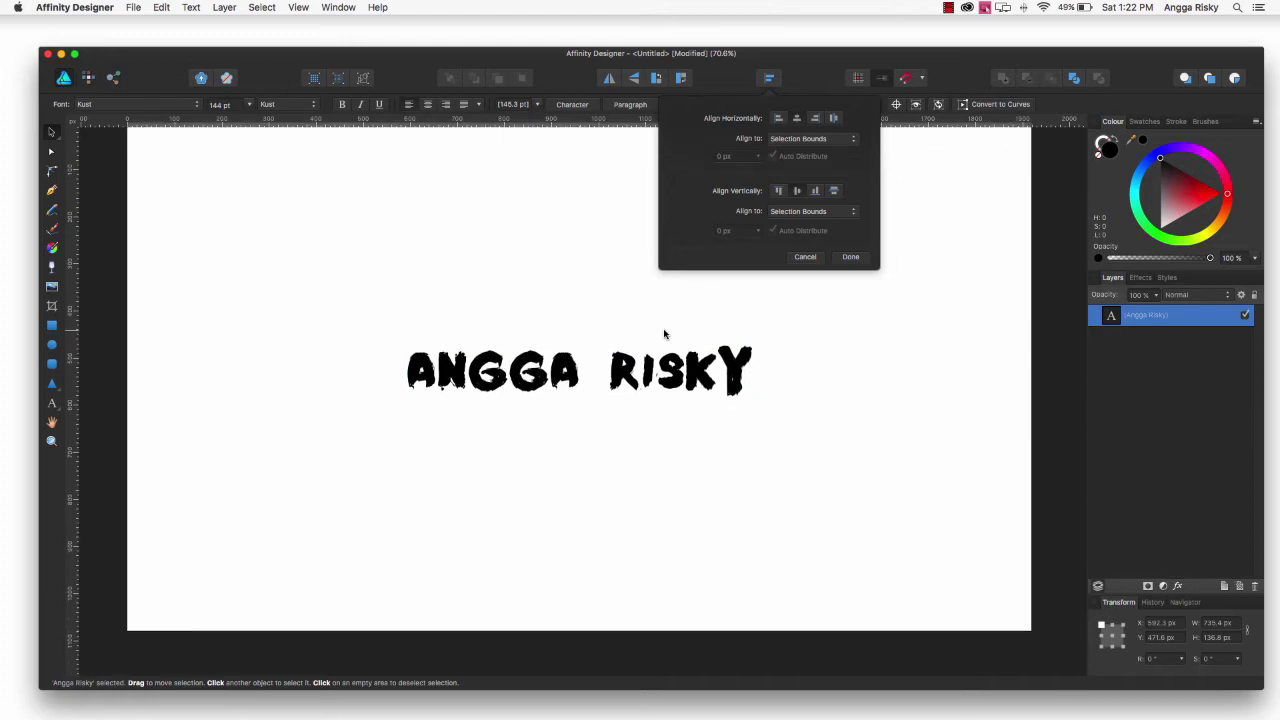
{"action": "scroll", "coordinate": [664, 334], "scroll_direction": "up", "scroll_amount": 1}
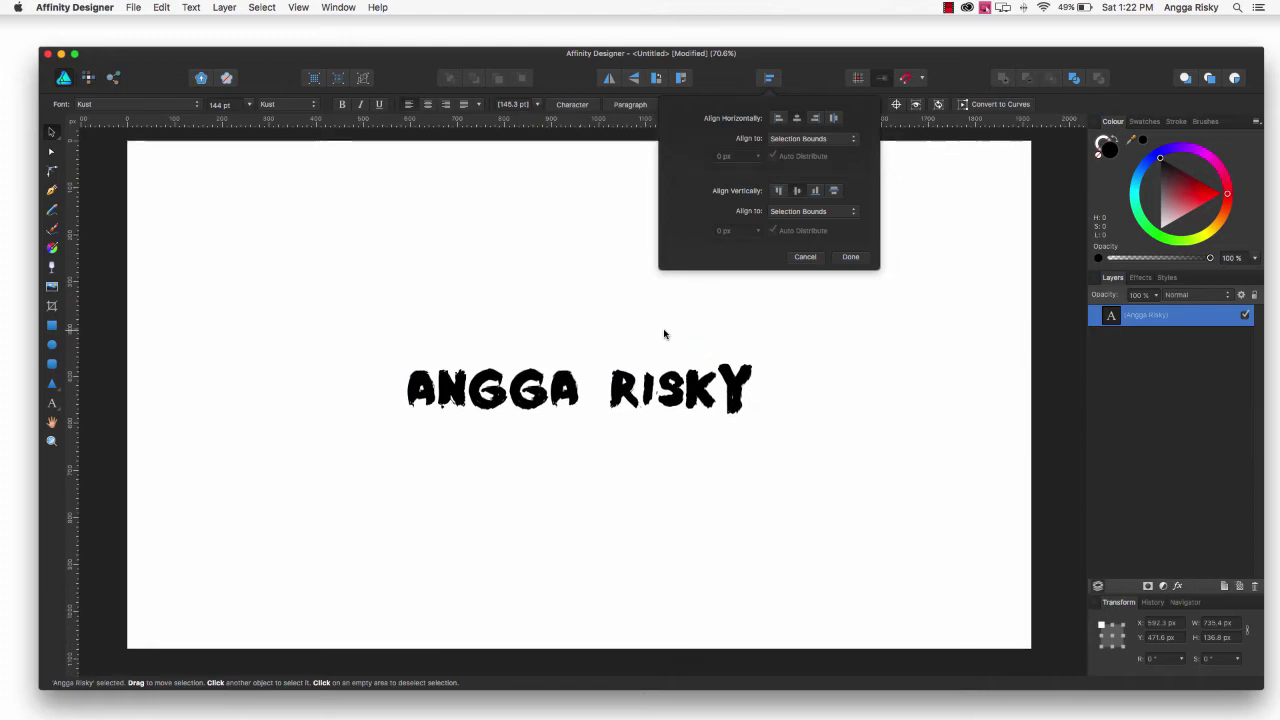
{"action": "left_click", "coordinate": [785, 192]}
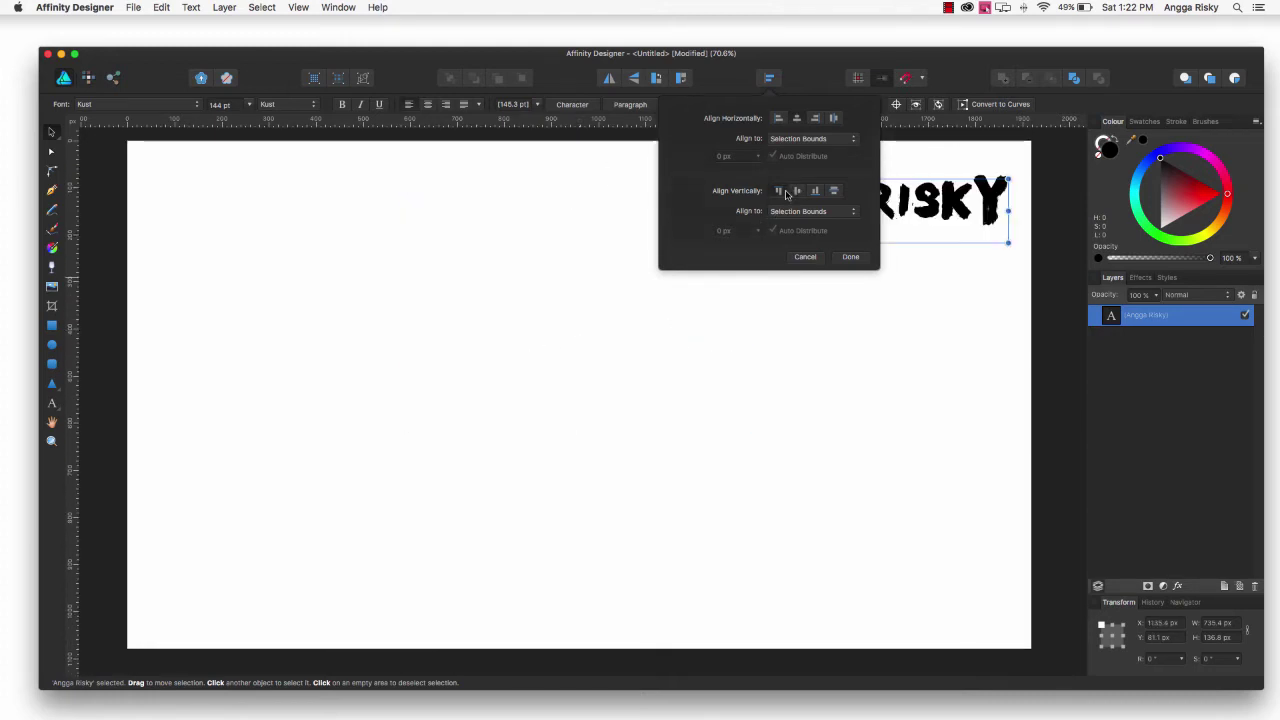
{"action": "left_click", "coordinate": [800, 121]}
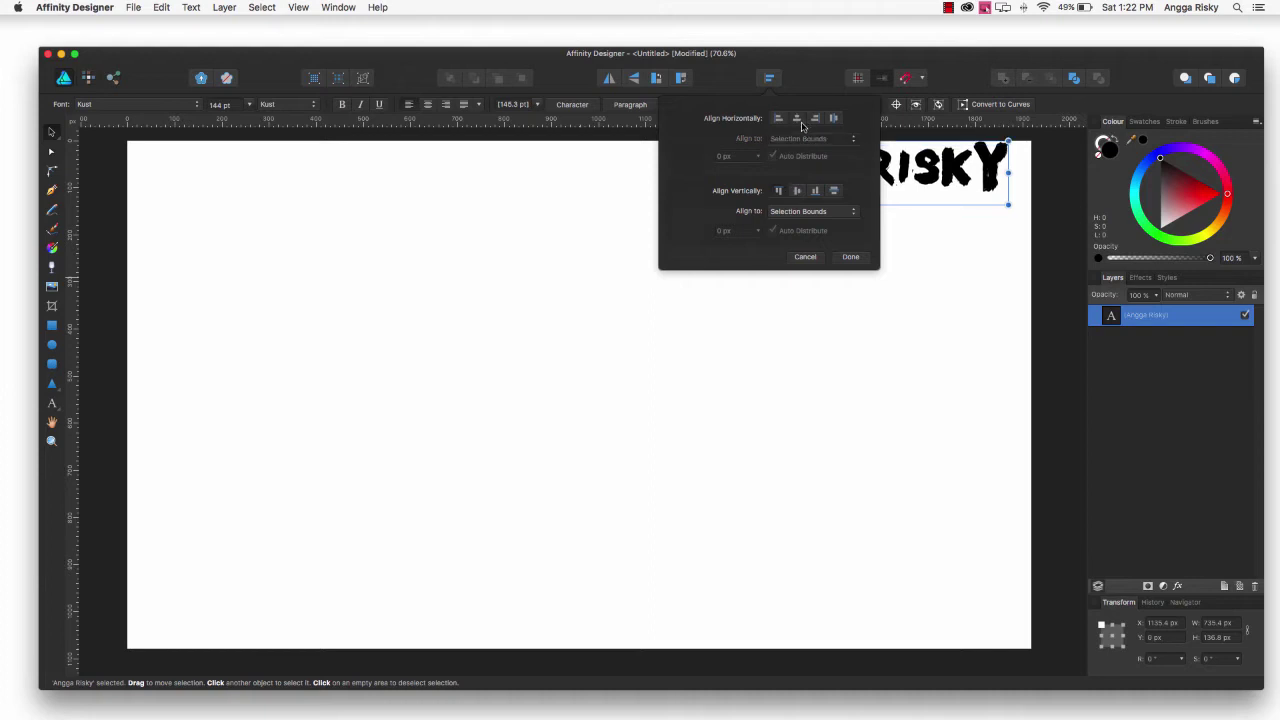
{"action": "left_click", "coordinate": [797, 120]}
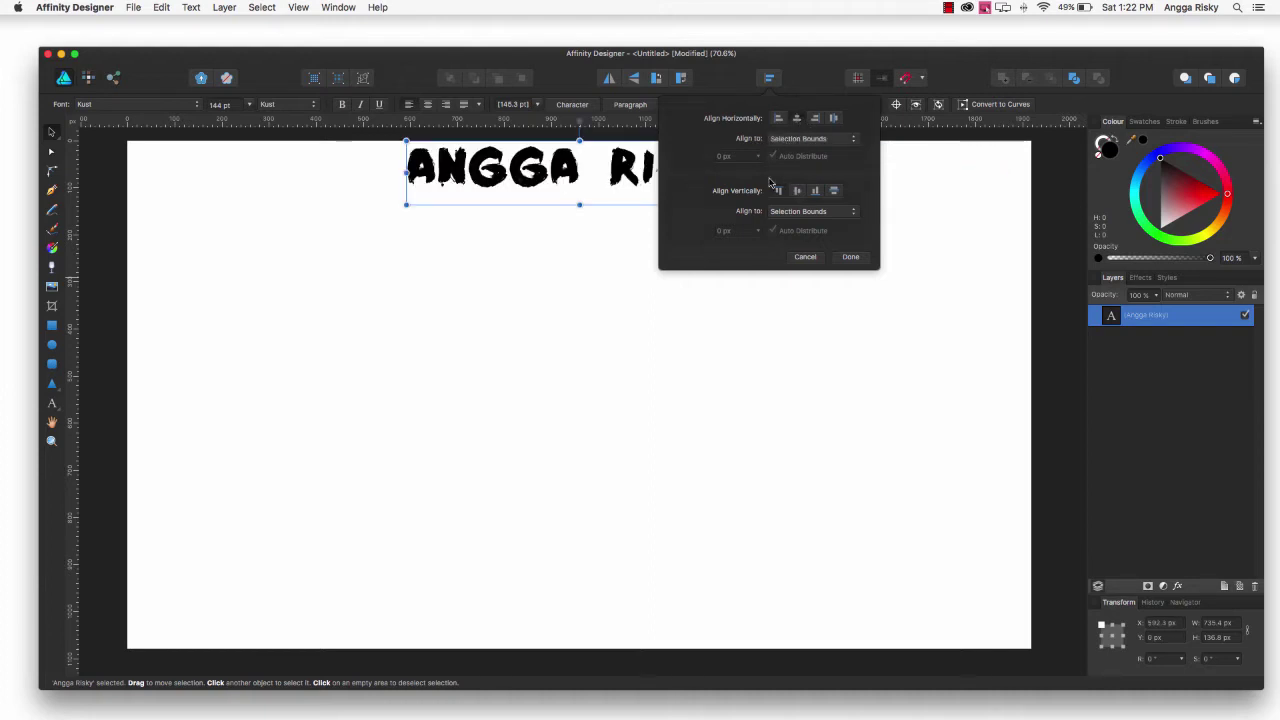
{"action": "left_click", "coordinate": [780, 96]}
Lower the headline slightly from the top edge with Shift+Down nudges.
{"action": "left_click", "coordinate": [622, 214]}
{"action": "left_click", "coordinate": [636, 179]}
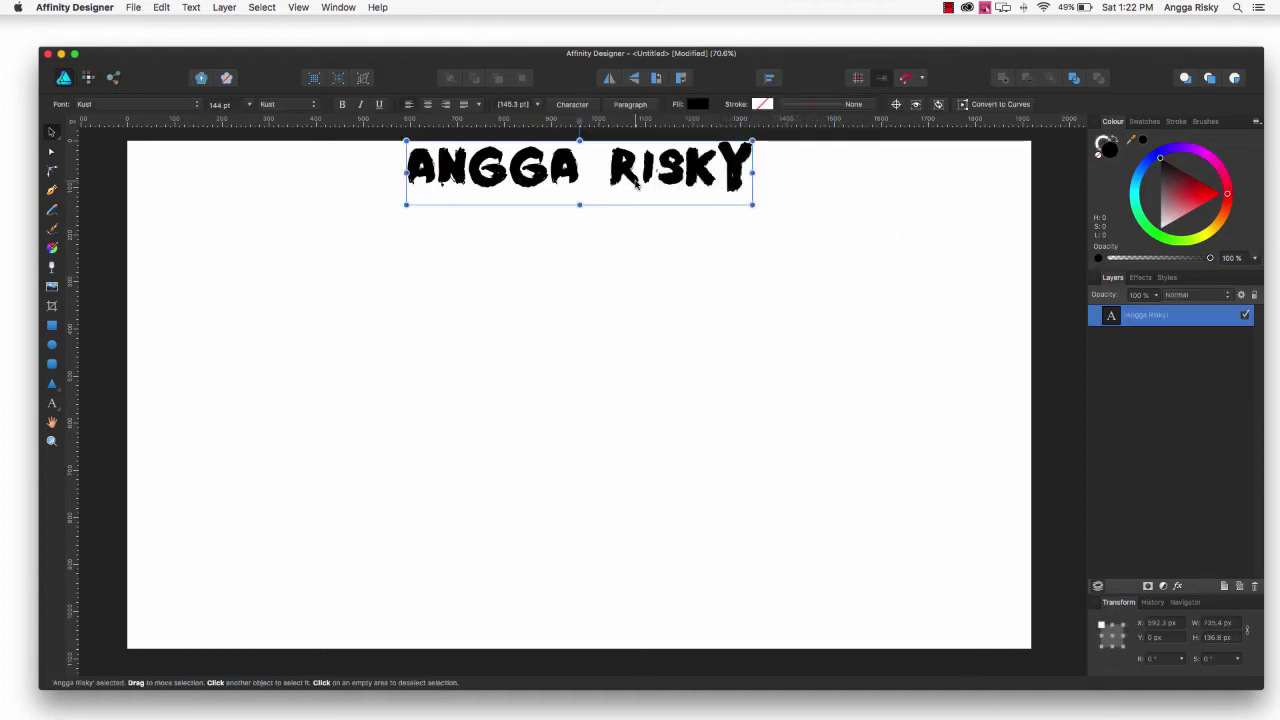
{"action": "left_click_drag", "start_coordinate": [636, 179], "coordinate": [636, 184]}
{"action": "key", "text": "shift+Down"}
{"action": "key", "text": "shift+Down"}
{"action": "key", "text": "shift+Down"}
{"action": "key", "text": "shift+Down"}
{"action": "key", "text": "shift+Down"}
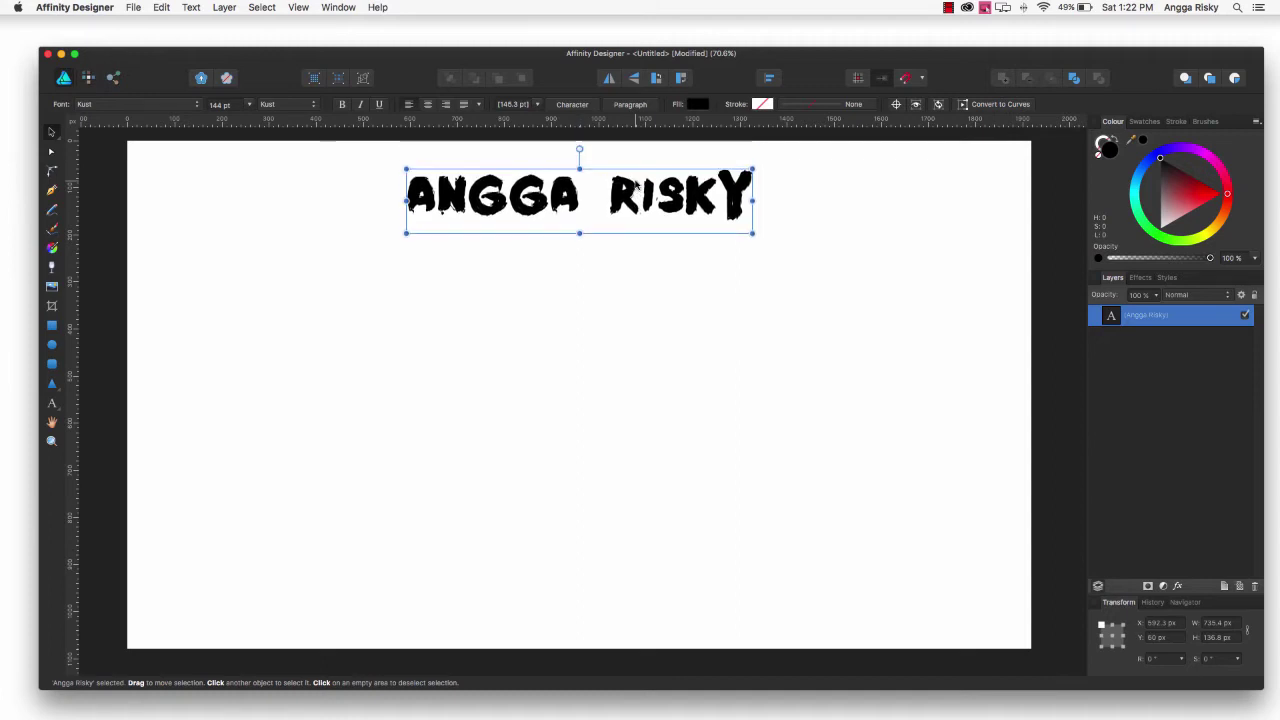
{"action": "key", "text": "shift+Down"}
Drag a wide frame with the Frame Text Tool below the headline.
{"action": "left_click", "coordinate": [506, 302]}
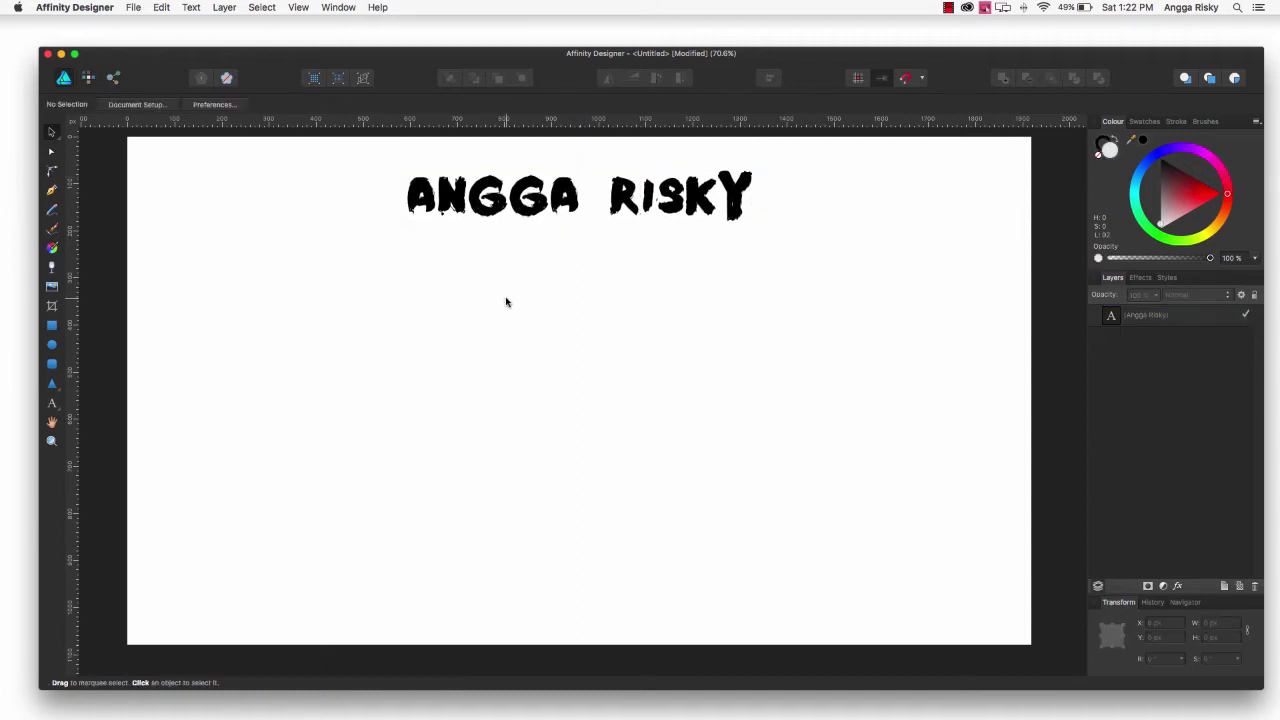
{"action": "scroll", "coordinate": [506, 302], "scroll_direction": "up", "scroll_amount": 1}
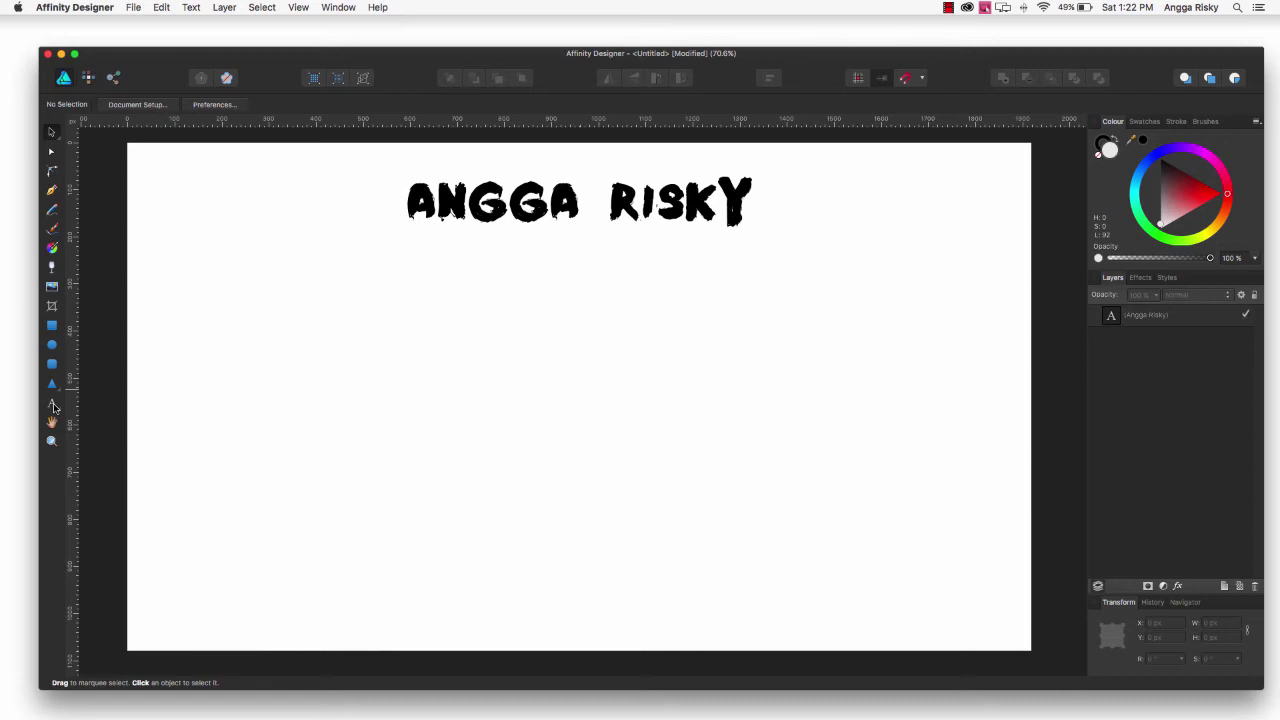
{"action": "left_click", "coordinate": [54, 404]}
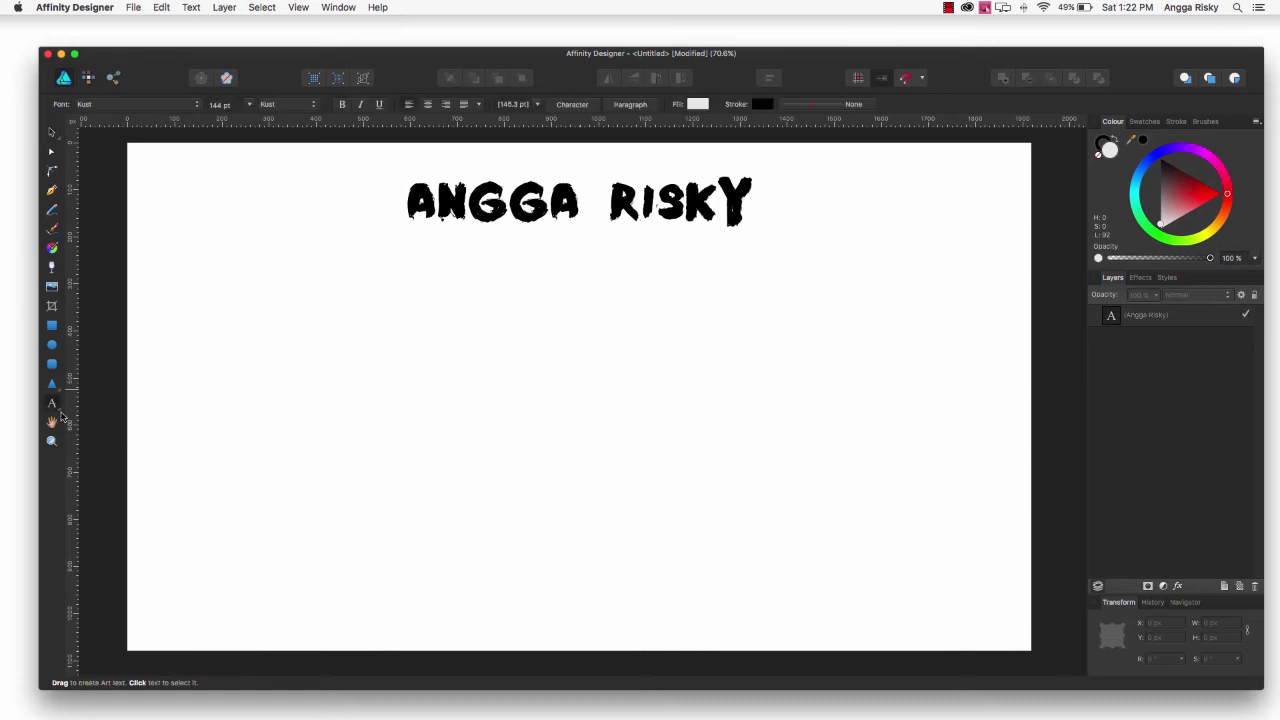
{"action": "left_click", "coordinate": [58, 410]}
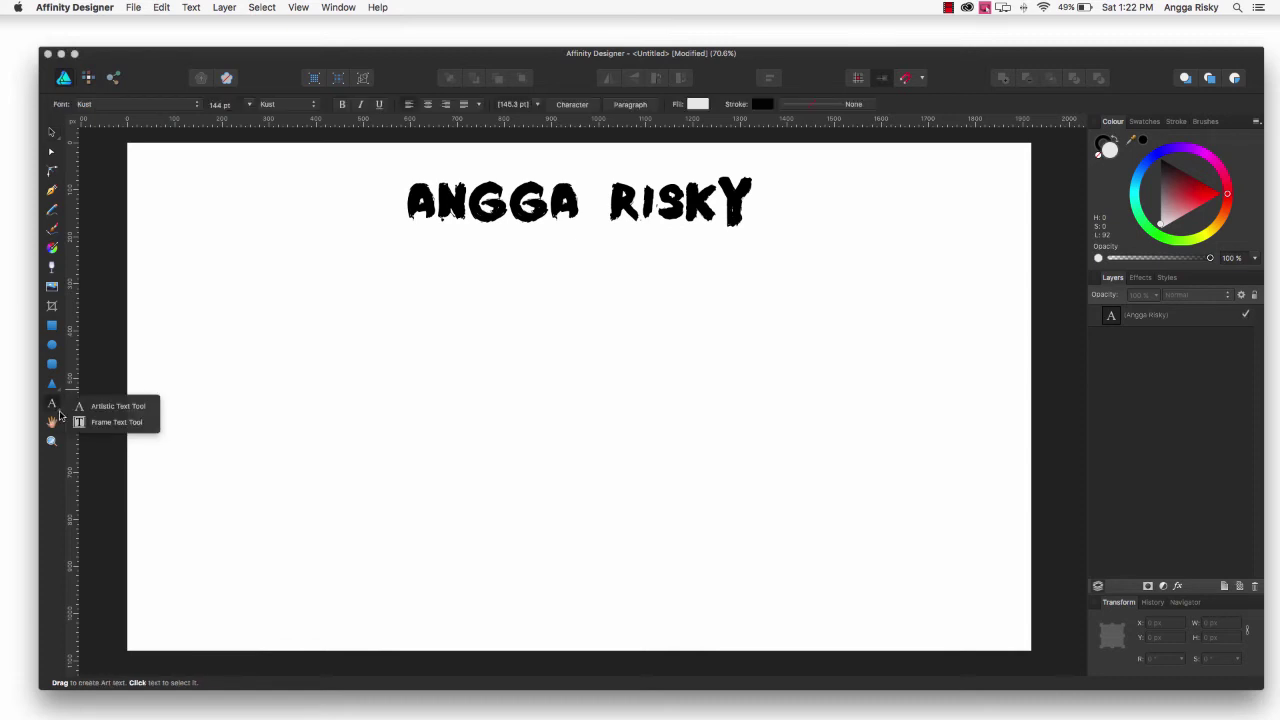
{"action": "left_click", "coordinate": [108, 422]}
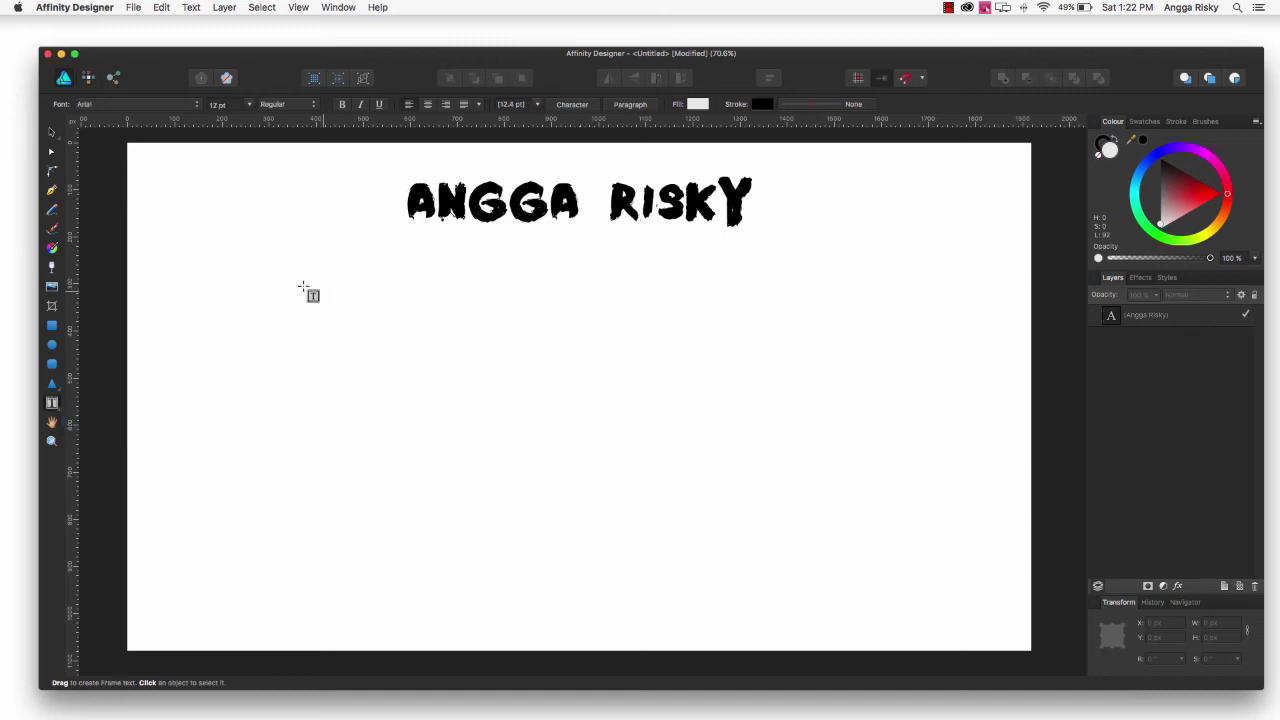
{"action": "mouse_move", "coordinate": [210, 250]}
{"action": "left_mouse_down"}
{"action": "mouse_move", "coordinate": [220, 282]}
{"action": "mouse_move", "coordinate": [906, 446]}
{"action": "left_mouse_up"}
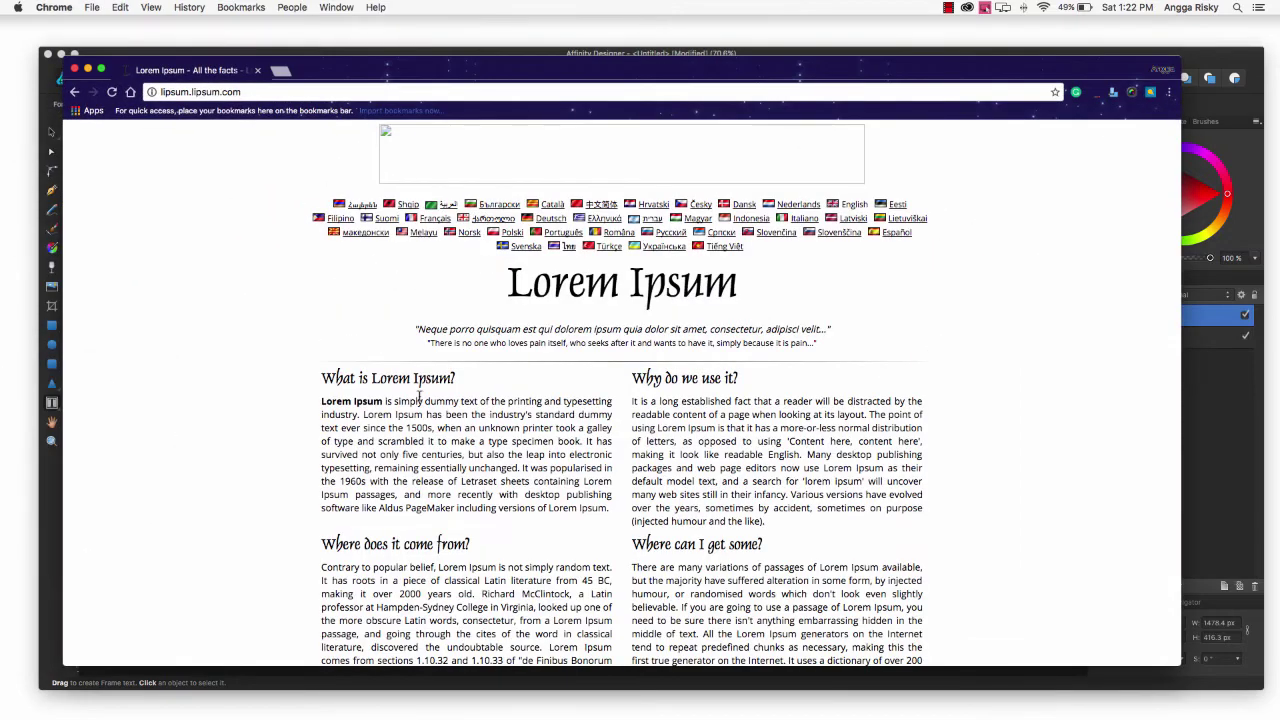
Copy the 'What is Lorem Ipsum?' paragraph from lipsum.com and minimise Chrome.
{"action": "left_click_drag", "start_coordinate": [608, 510], "coordinate": [322, 403]}
{"action": "right_click", "coordinate": [334, 406]}
{"action": "left_click", "coordinate": [350, 433]}
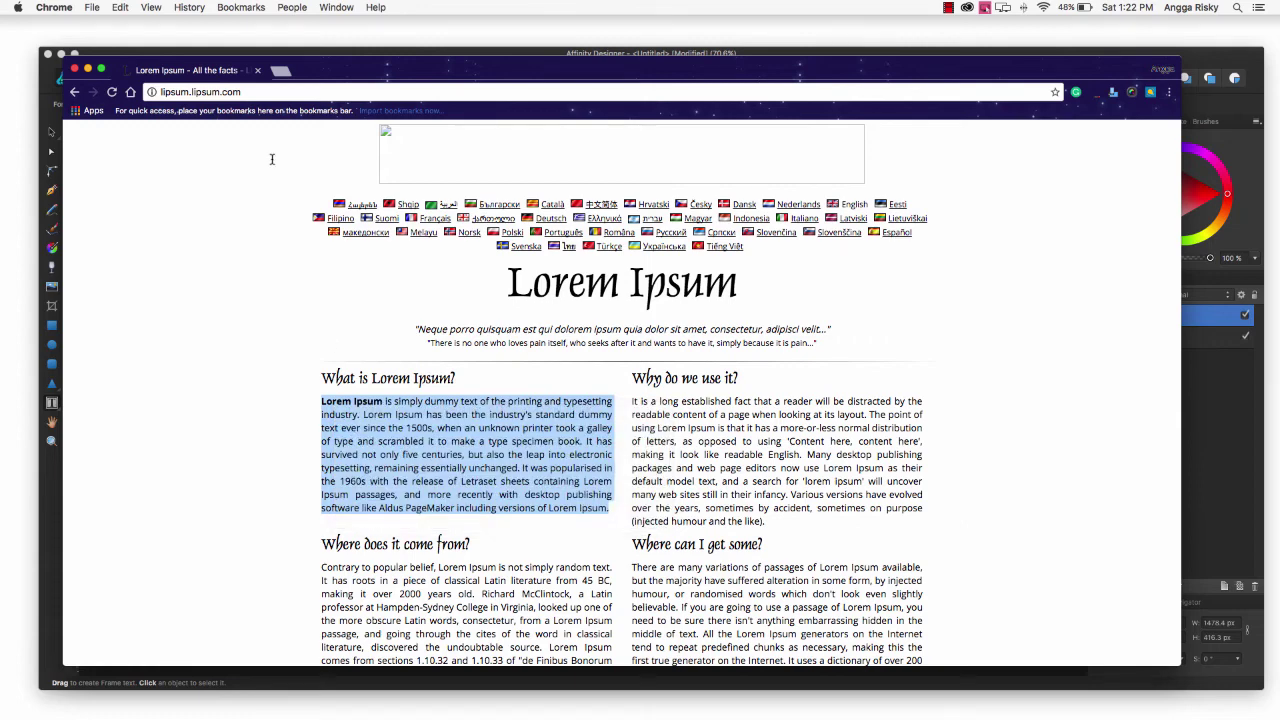
{"action": "left_click", "coordinate": [88, 69]}
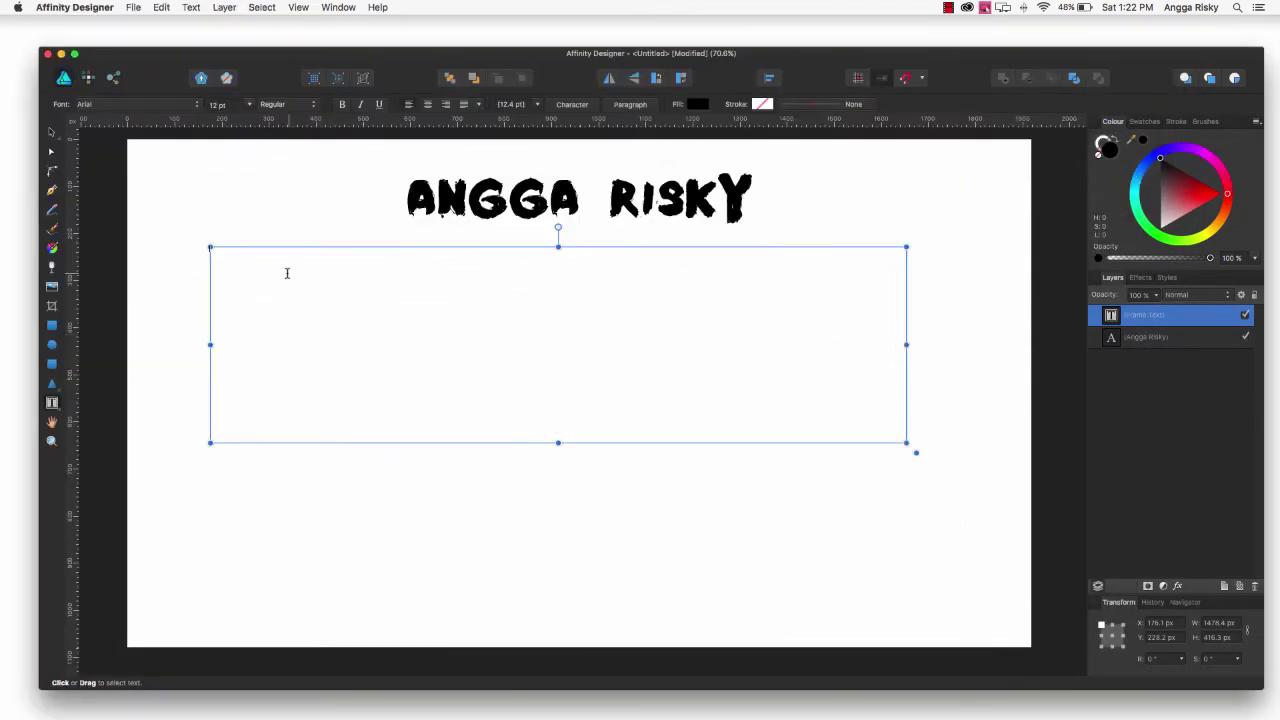
Paste the Lorem Ipsum paragraph into the frame and set it to 20 pt.
{"action": "key", "text": "super+v"}
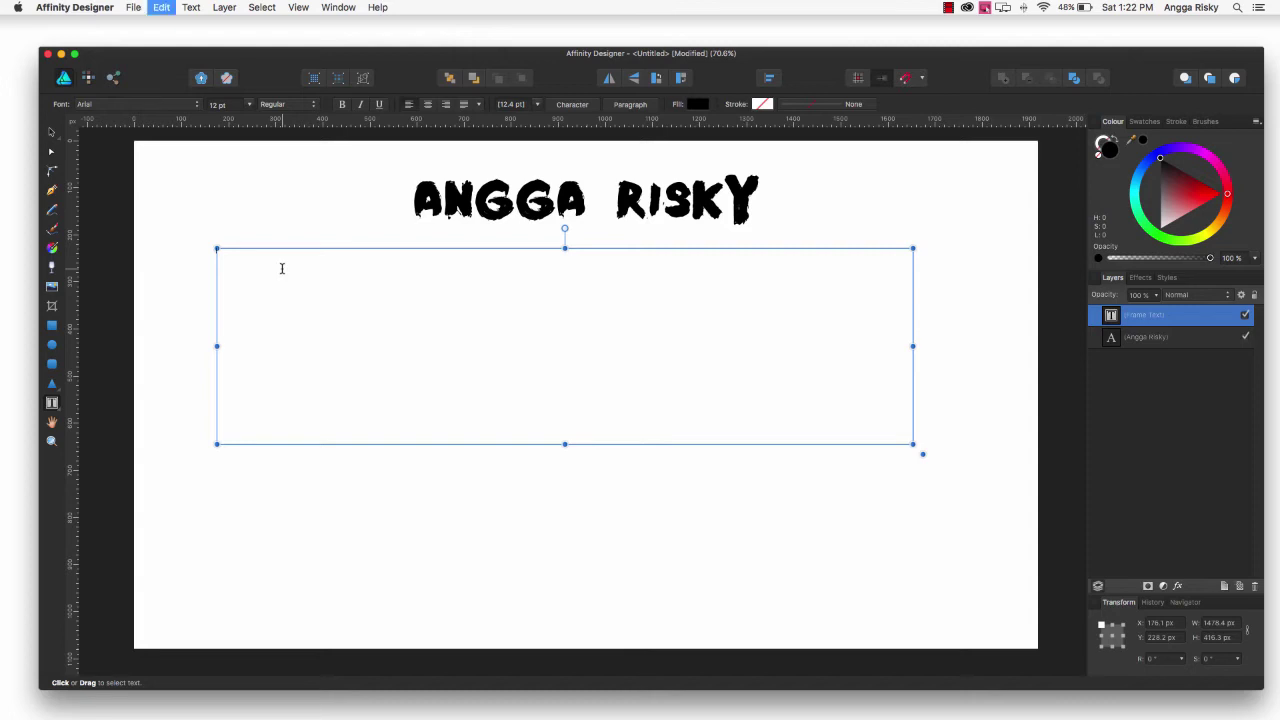
{"action": "key", "text": "super+a"}
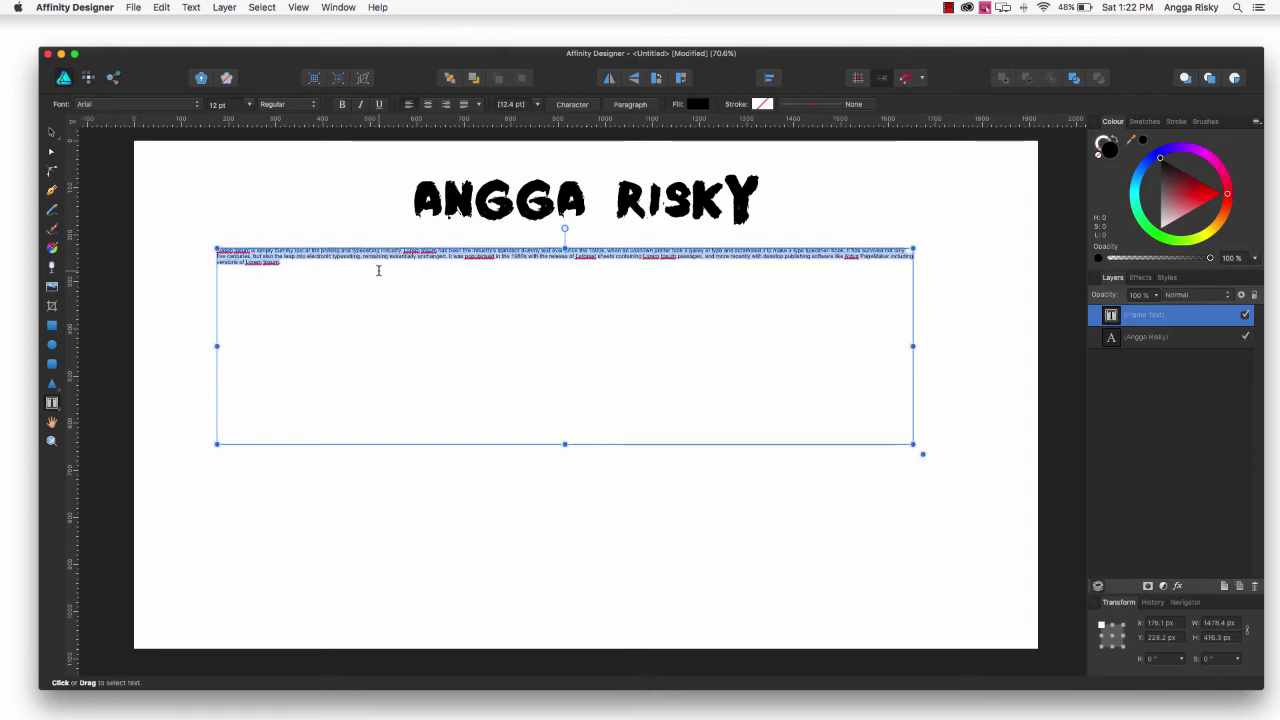
{"action": "left_click", "coordinate": [249, 104]}
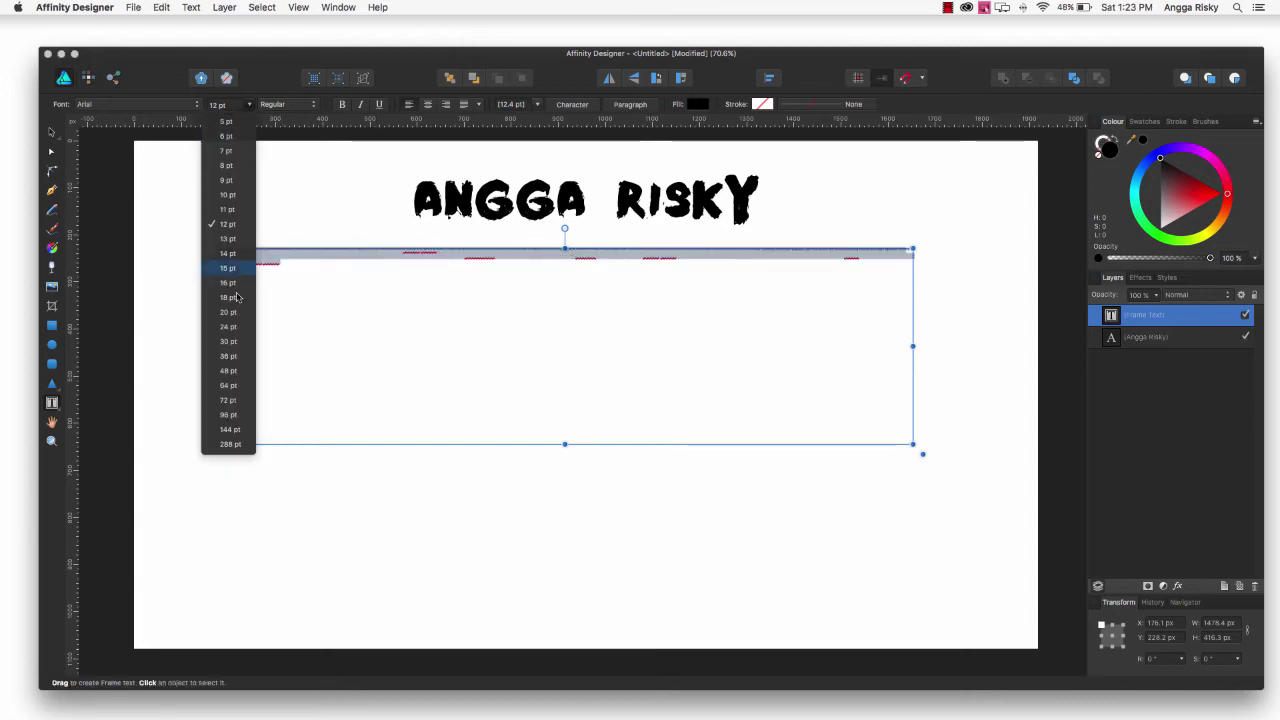
{"action": "left_click", "coordinate": [229, 312]}
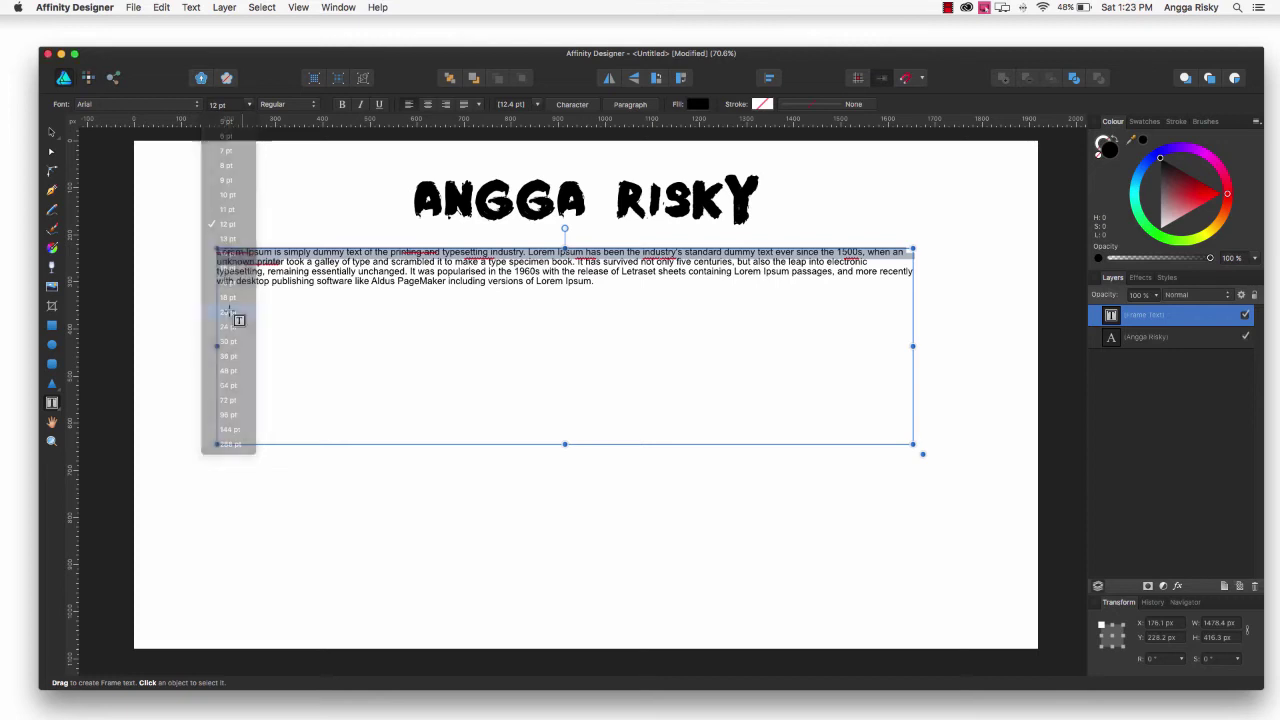
{"action": "left_click", "coordinate": [618, 282]}
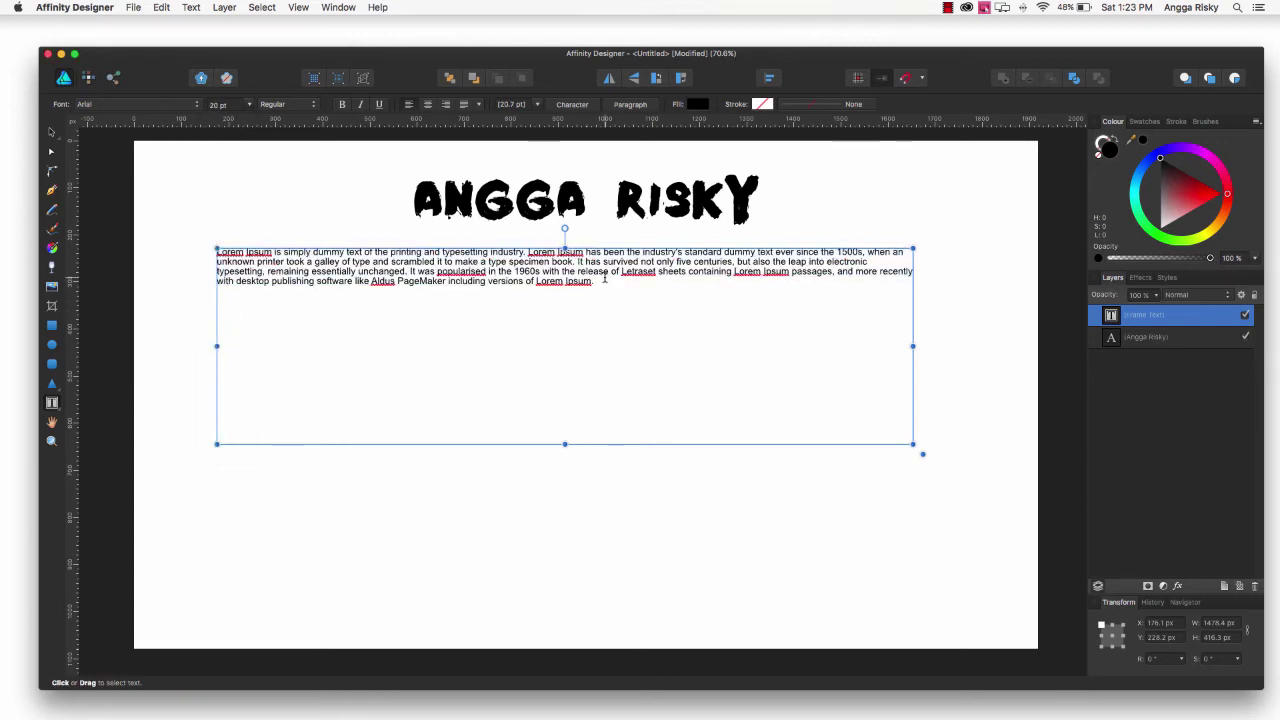
Apply the Roboto font to all the paragraph text and bring up the line spacing choices.
{"action": "key", "text": "super+a"}
{"action": "left_click", "coordinate": [176, 105]}
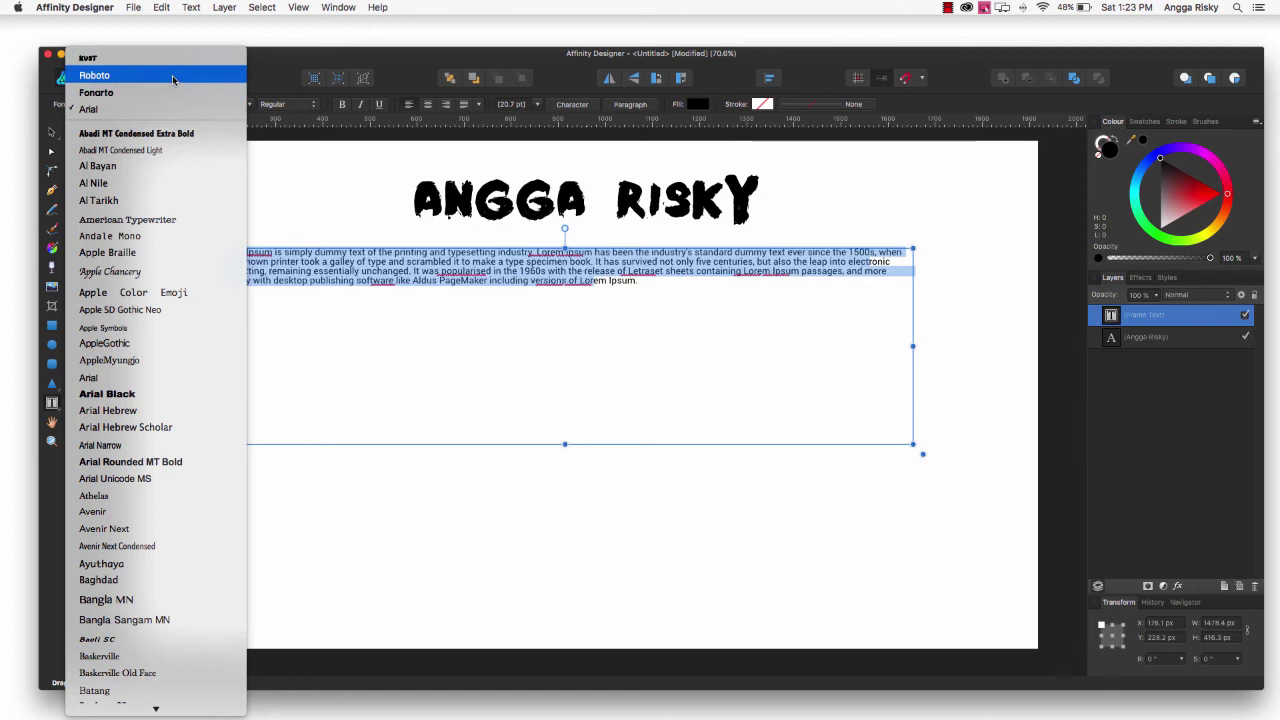
{"action": "left_click", "coordinate": [173, 76]}
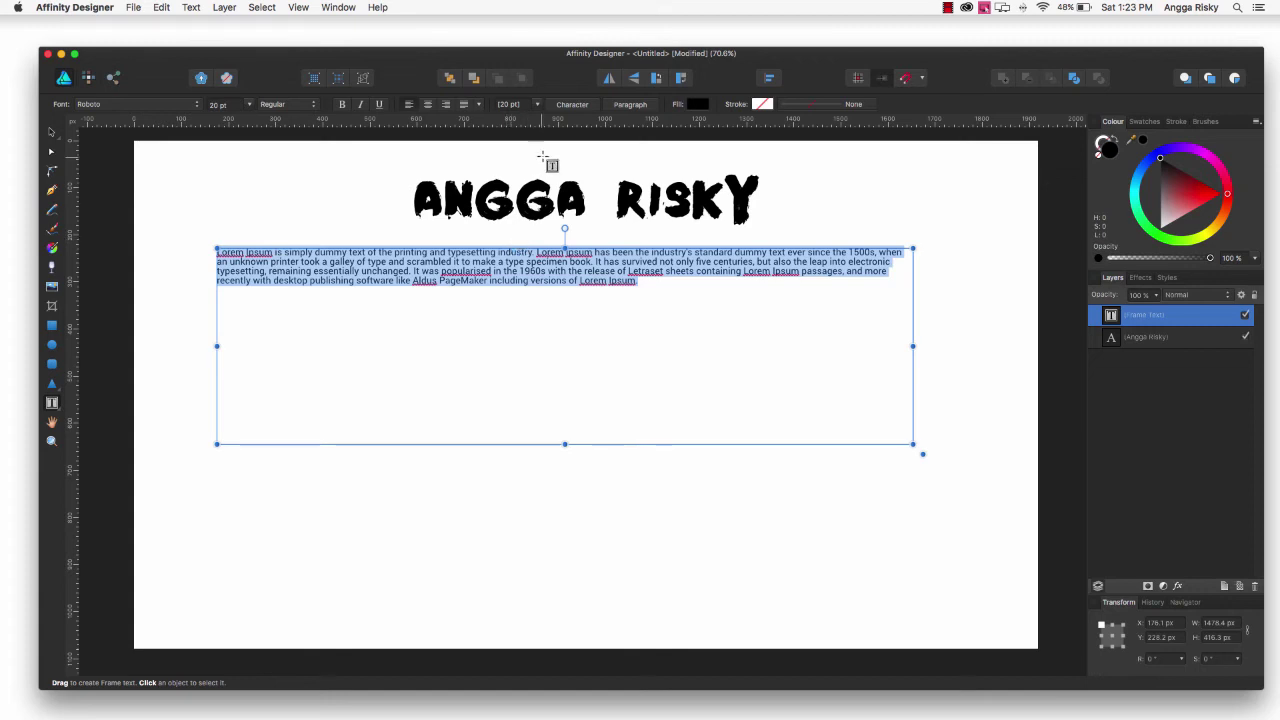
{"action": "left_click", "coordinate": [538, 104]}
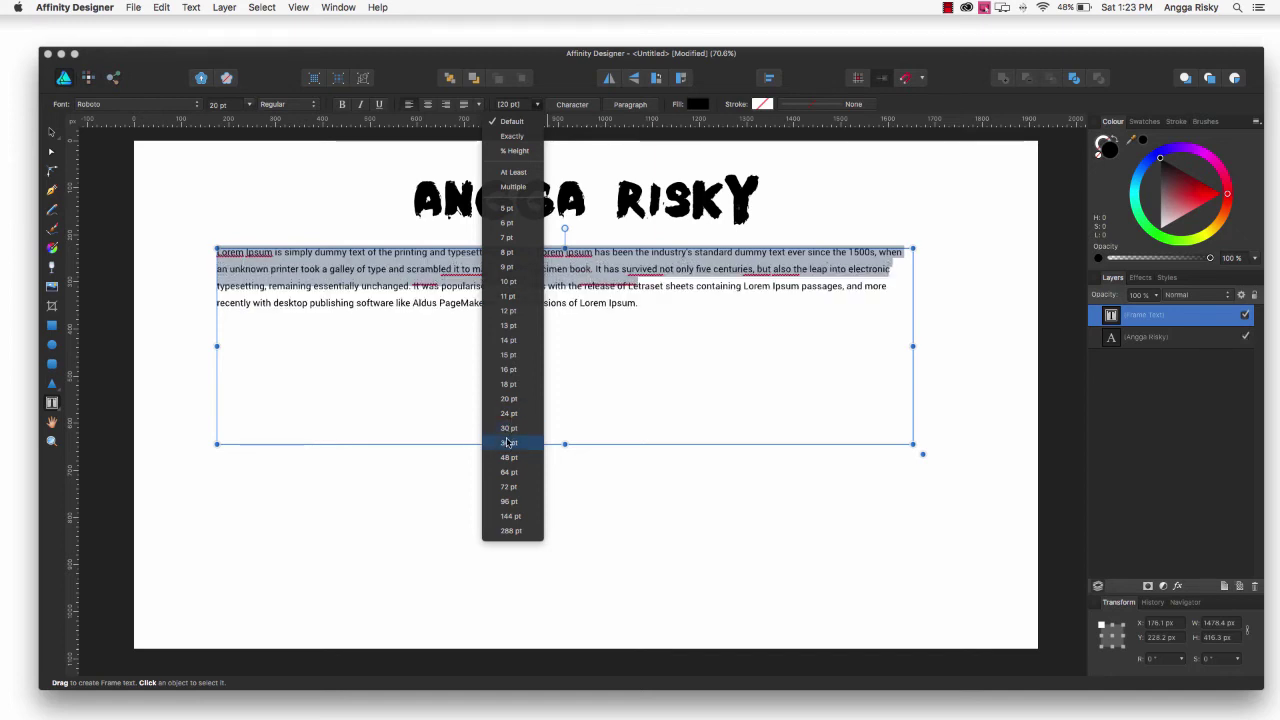
{"action": "left_click", "coordinate": [509, 429]}
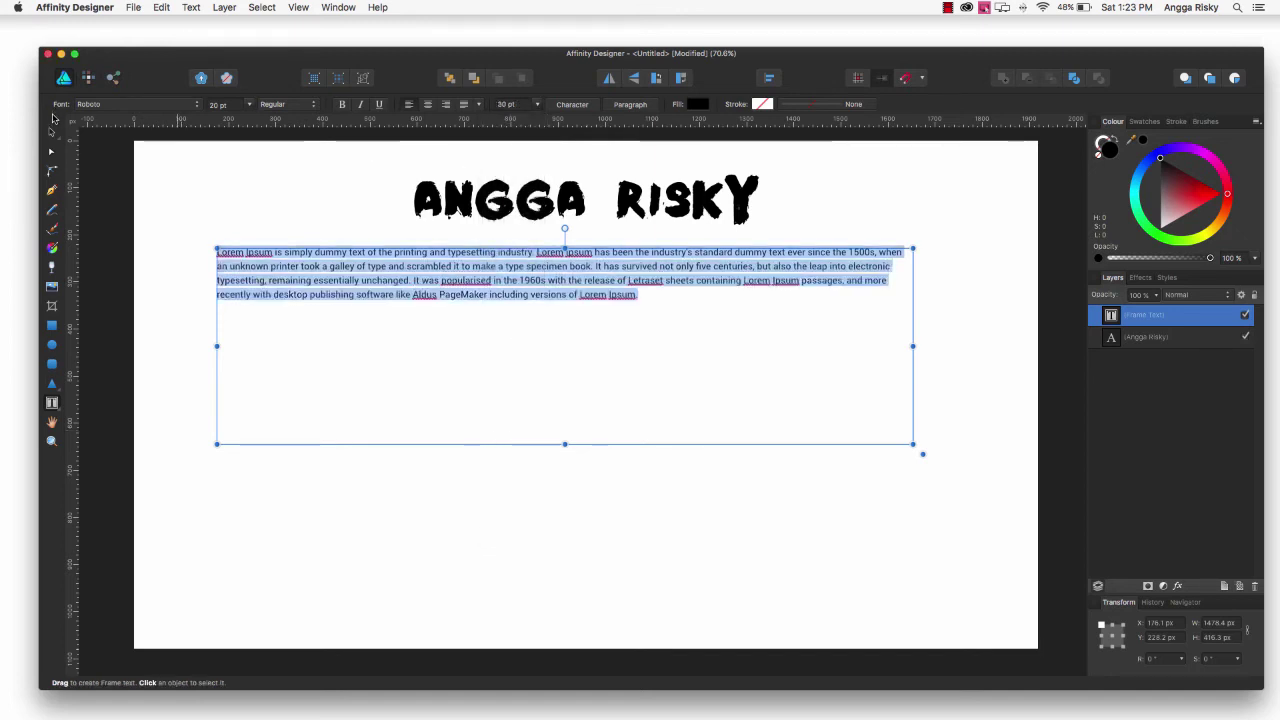
{"action": "key", "text": "Escape"}
{"action": "key", "text": "Escape"}
{"action": "left_click", "coordinate": [532, 312]}
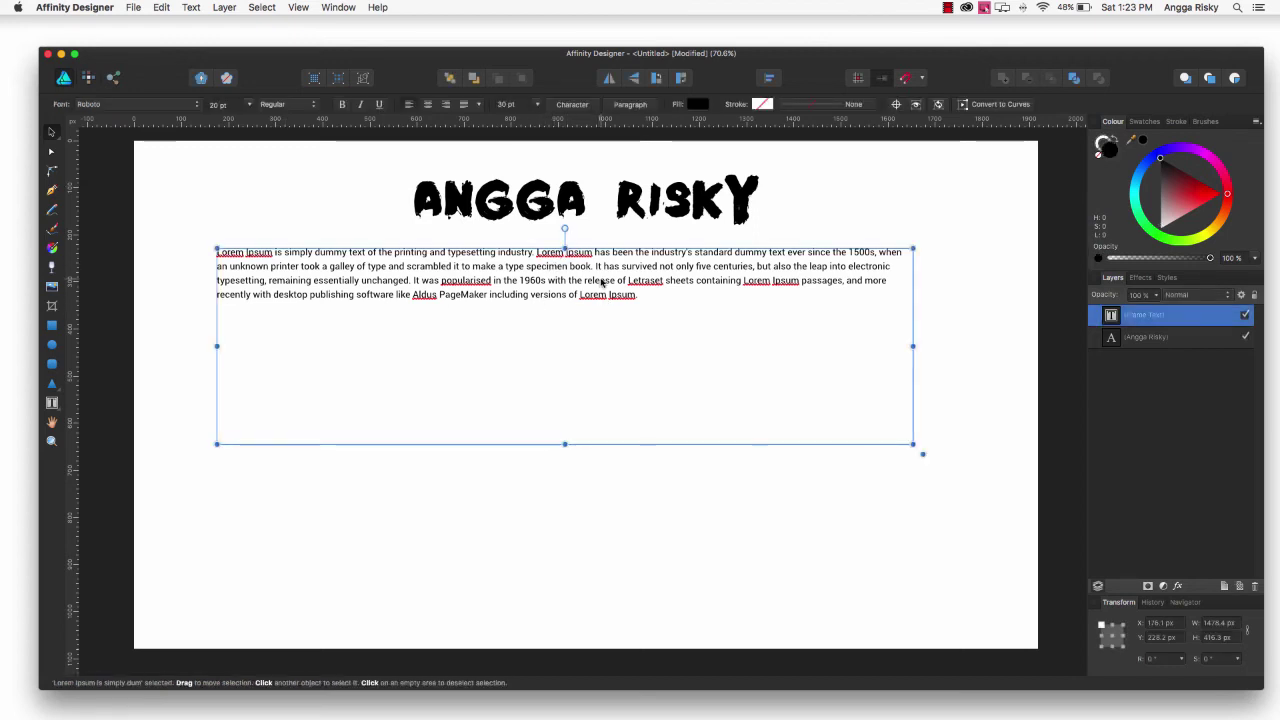
{"action": "double_click", "coordinate": [640, 295]}
{"action": "left_click_drag", "start_coordinate": [640, 295], "coordinate": [401, 280]}
{"action": "left_click", "coordinate": [401, 280]}
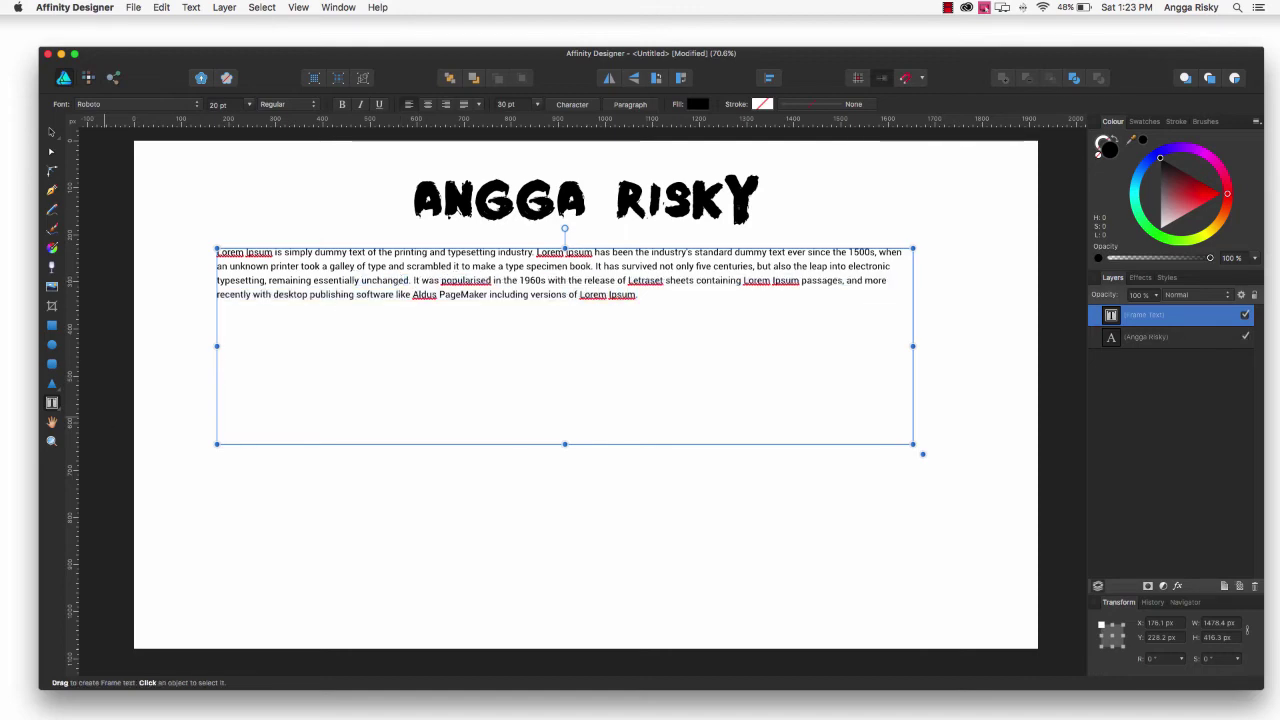
Copy the 'Contrary to popular belief' paragraph in Chrome, then click at the frame text's end.
{"action": "key", "text": "super+Tab"}
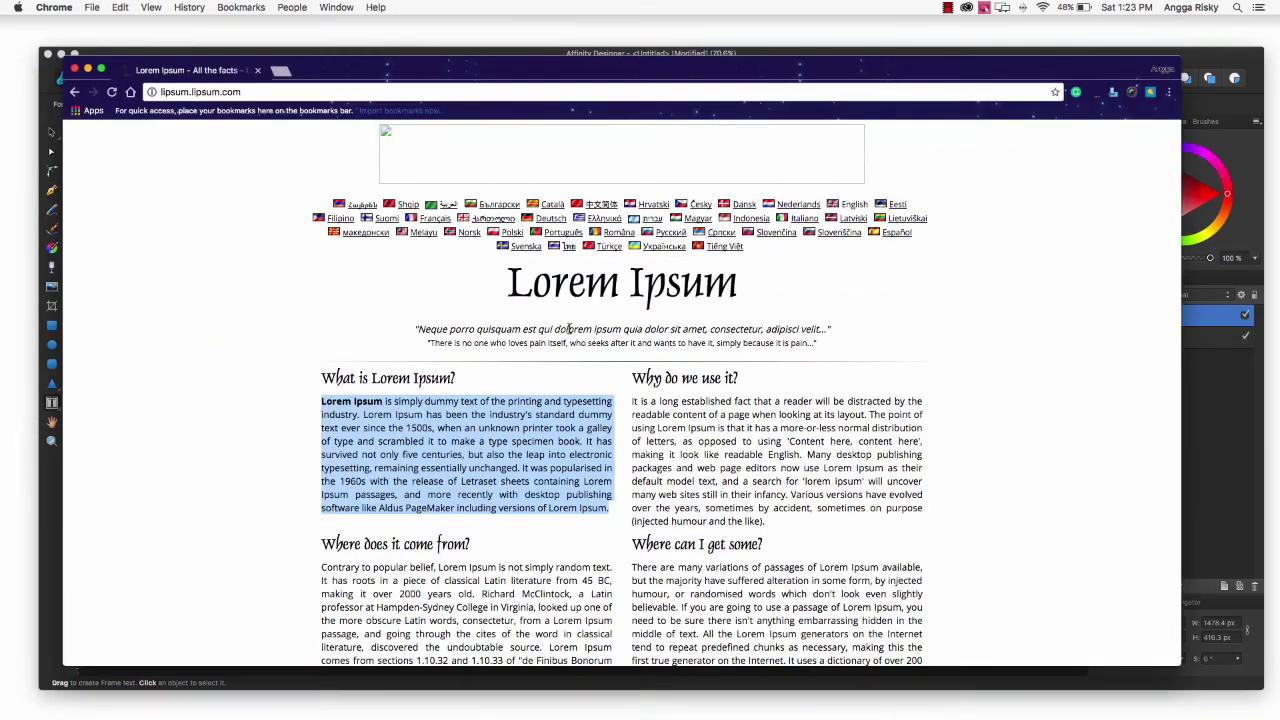
{"action": "scroll", "coordinate": [645, 428], "scroll_direction": "down", "scroll_amount": 2}
{"action": "scroll", "coordinate": [645, 428], "scroll_direction": "down", "scroll_amount": 5}
{"action": "scroll", "coordinate": [355, 293], "scroll_direction": "up", "scroll_amount": 1}
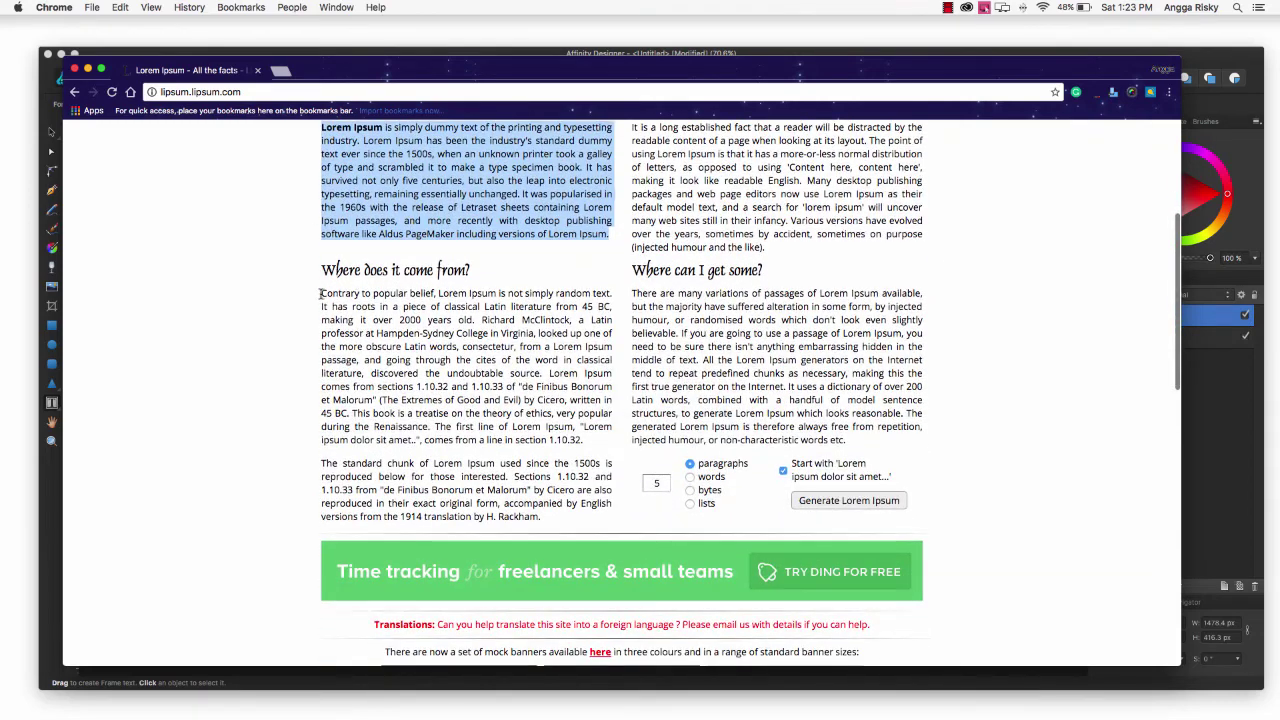
{"action": "left_click_drag", "start_coordinate": [320, 293], "coordinate": [583, 449]}
{"action": "right_click", "coordinate": [537, 341]}
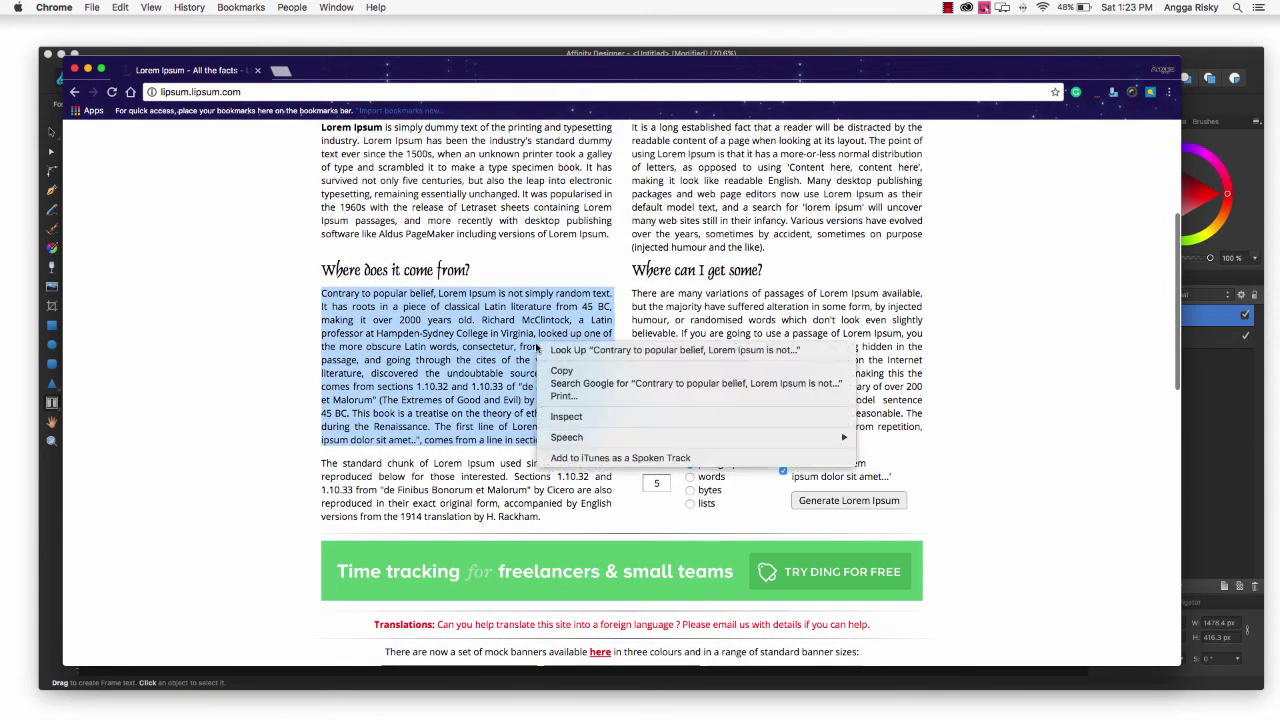
{"action": "left_click", "coordinate": [566, 373]}
{"action": "left_click", "coordinate": [87, 69]}
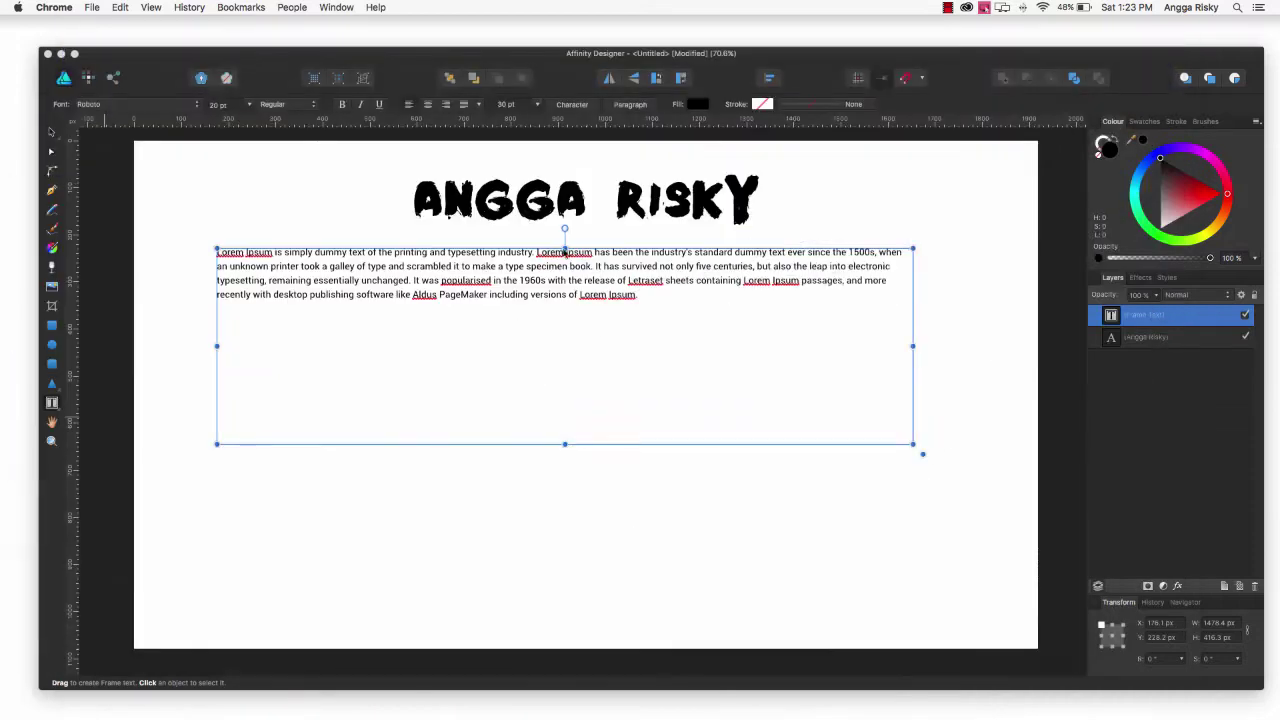
{"action": "left_click", "coordinate": [647, 296]}
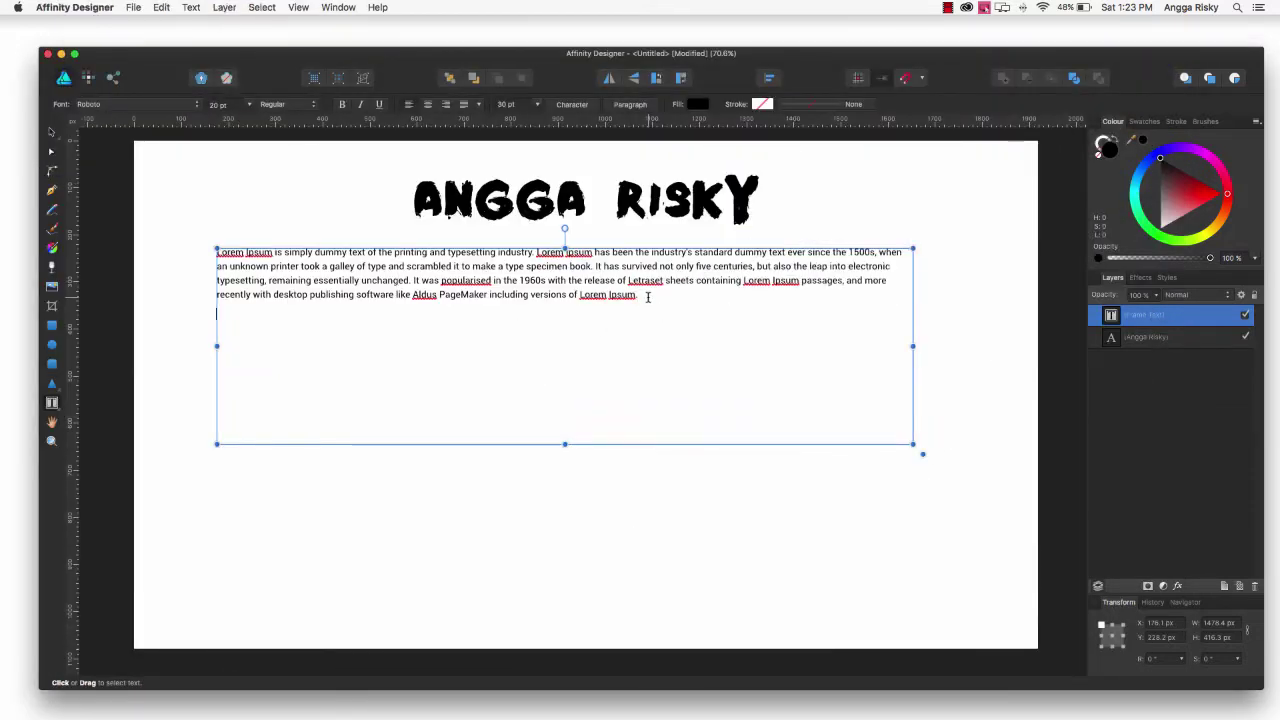
Paste the second paragraph into the frame and reselect all text, keeping 30 pt leading.
{"action": "key", "text": "ctrl+v"}
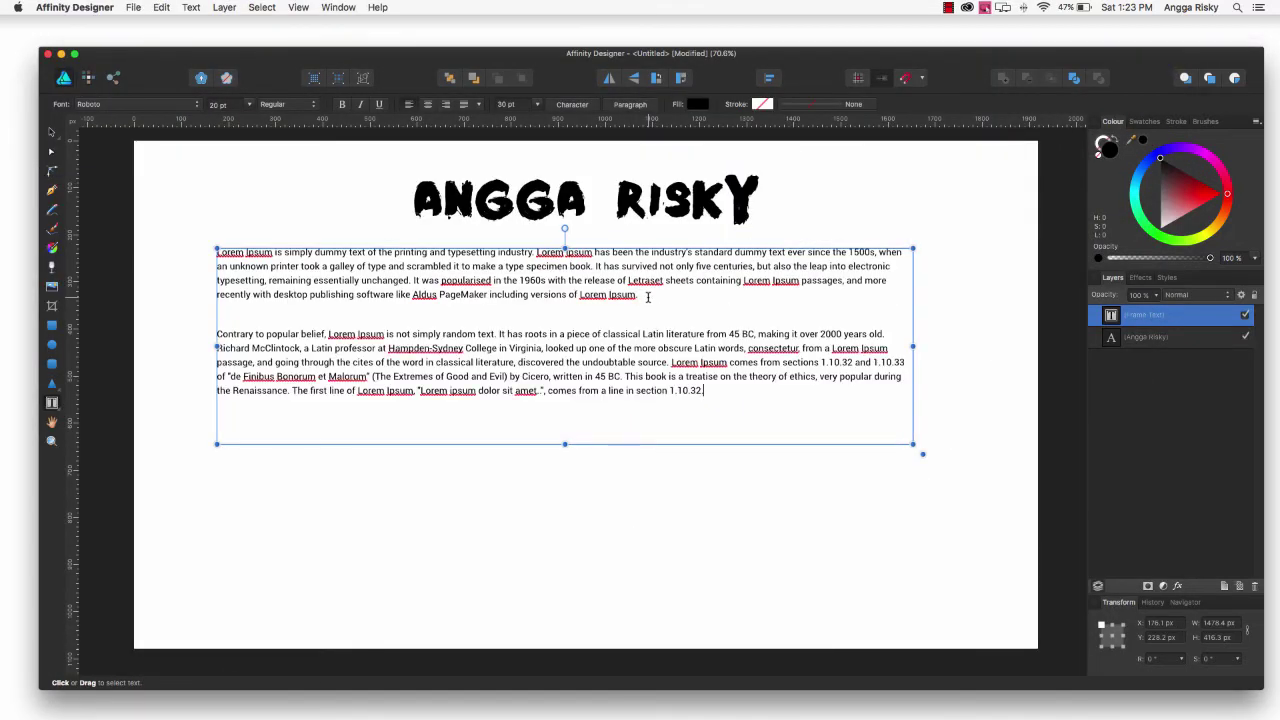
{"action": "key", "text": "ctrl+a"}
{"action": "left_click", "coordinate": [508, 104]}
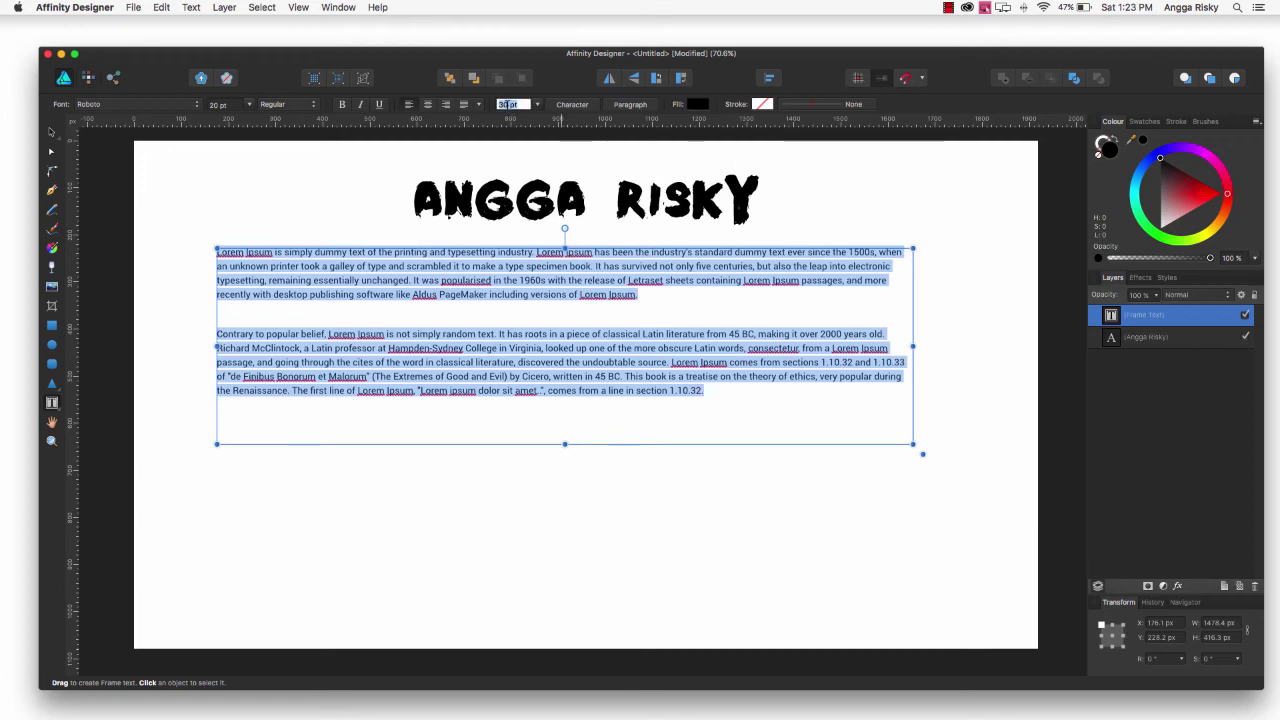
{"action": "key", "text": "Return"}
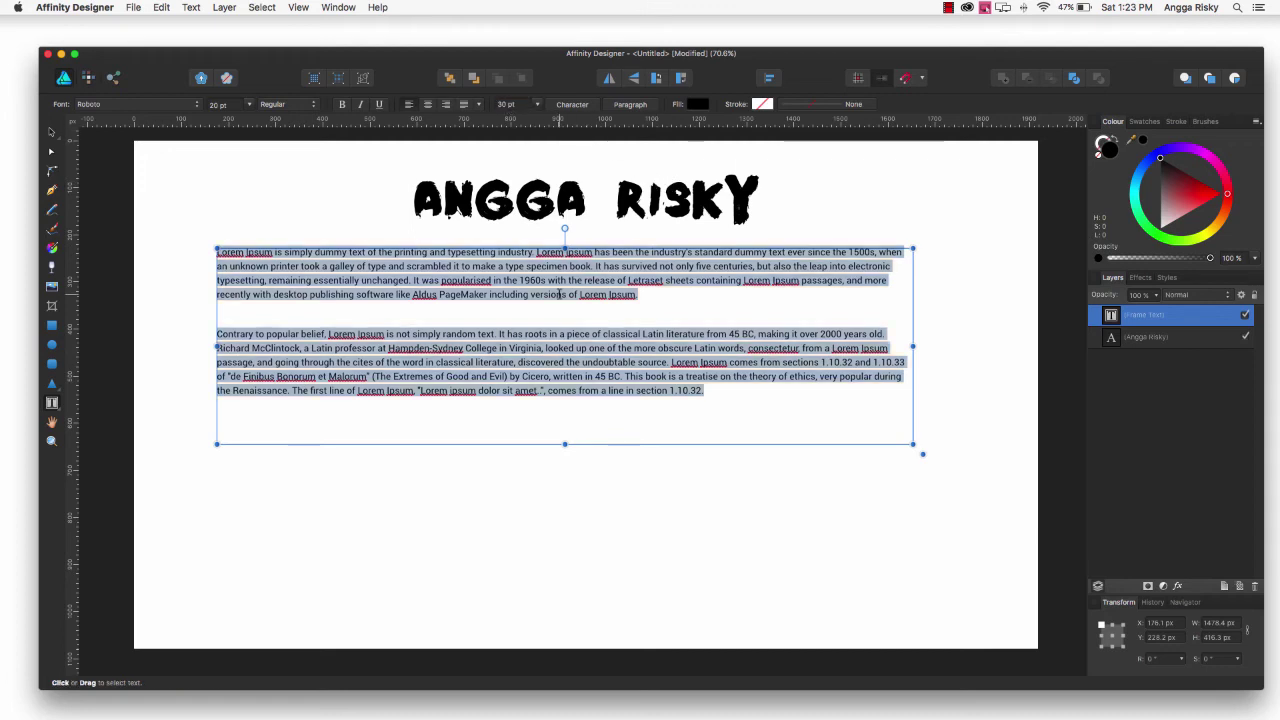
{"action": "key", "text": "Escape"}
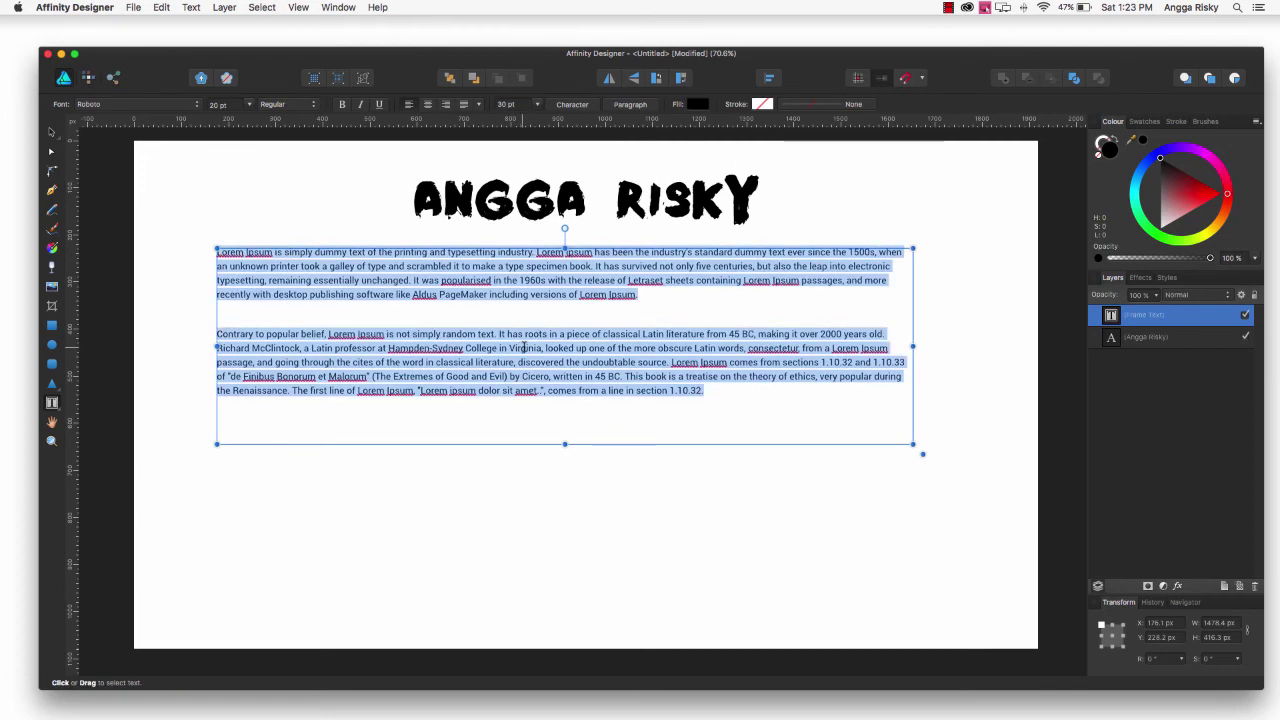
{"action": "key", "text": "ctrl+a"}
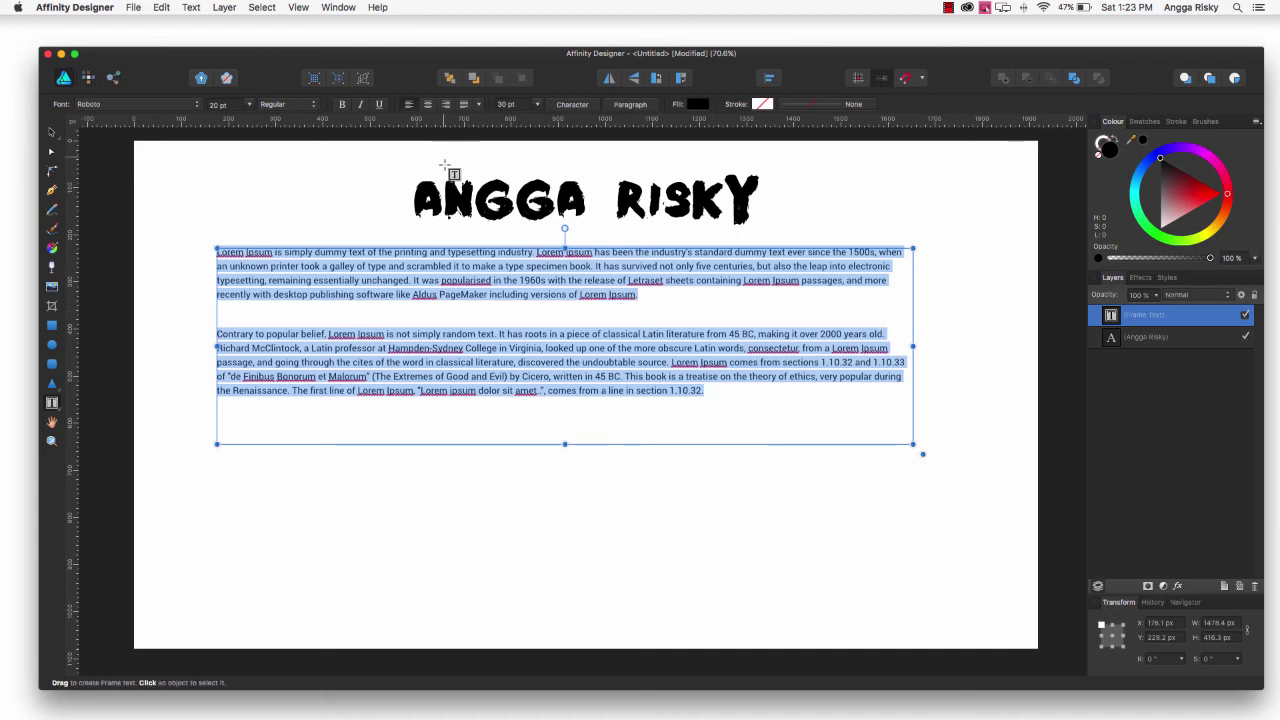
Try centre, right and justified alignment on the body paragraphs, plus a justification variant.
{"action": "left_click", "coordinate": [427, 104]}
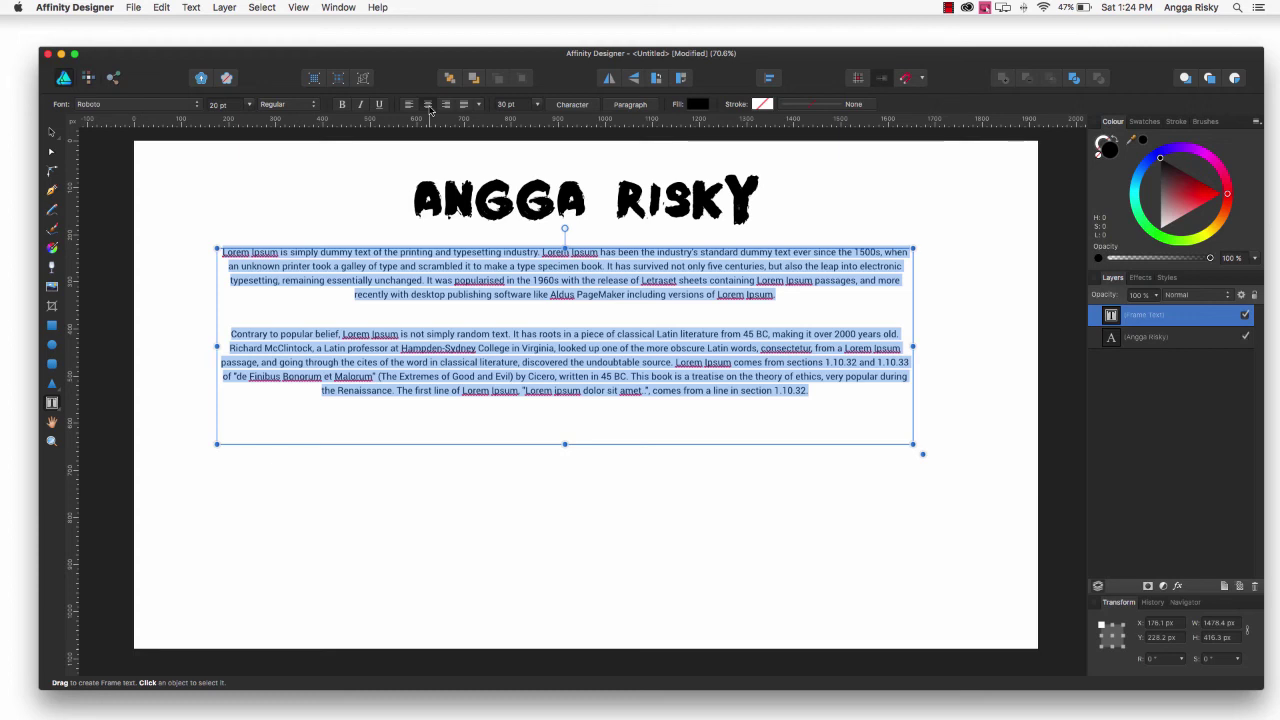
{"action": "left_click", "coordinate": [445, 104]}
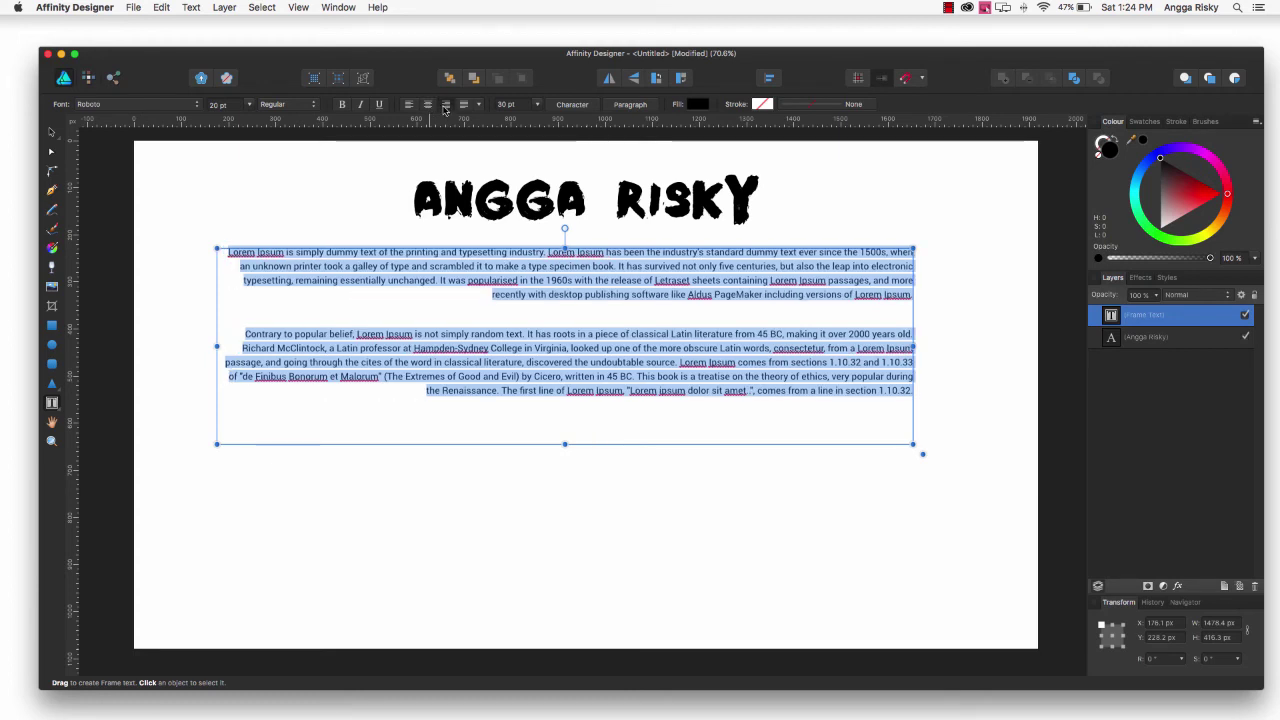
{"action": "left_click", "coordinate": [464, 106]}
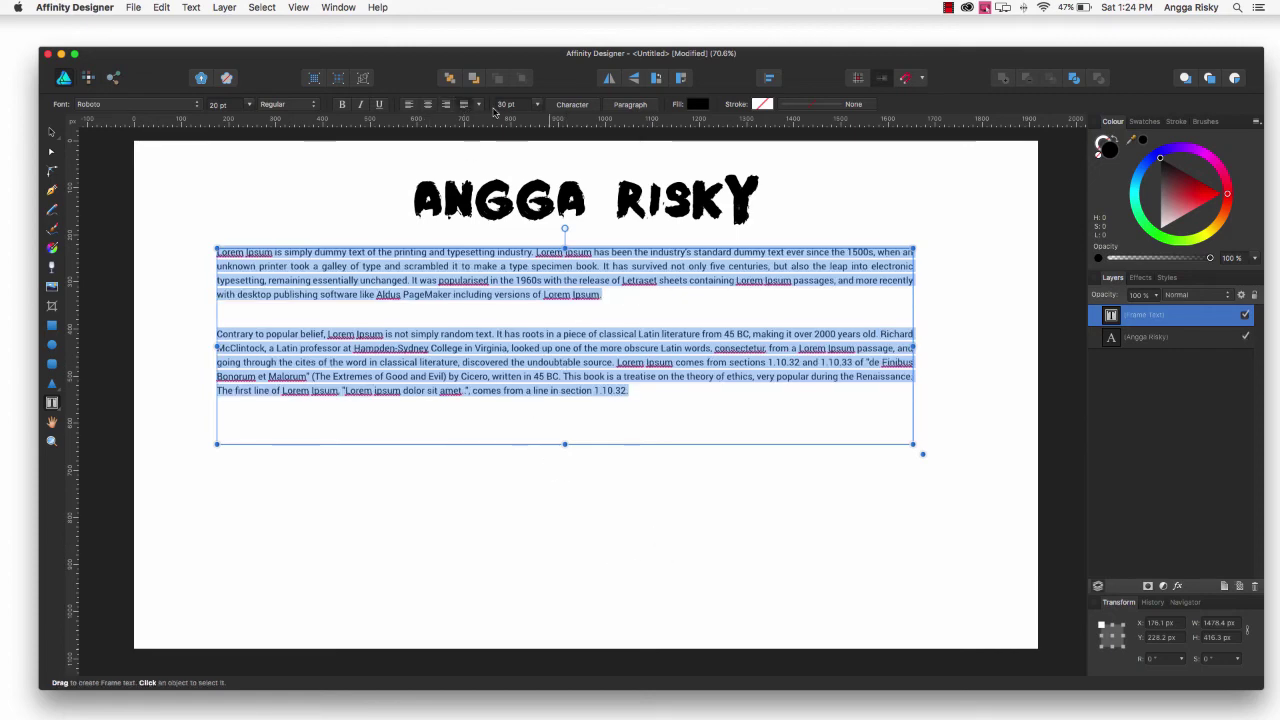
{"action": "left_click", "coordinate": [478, 104]}
{"action": "left_click", "coordinate": [473, 132]}
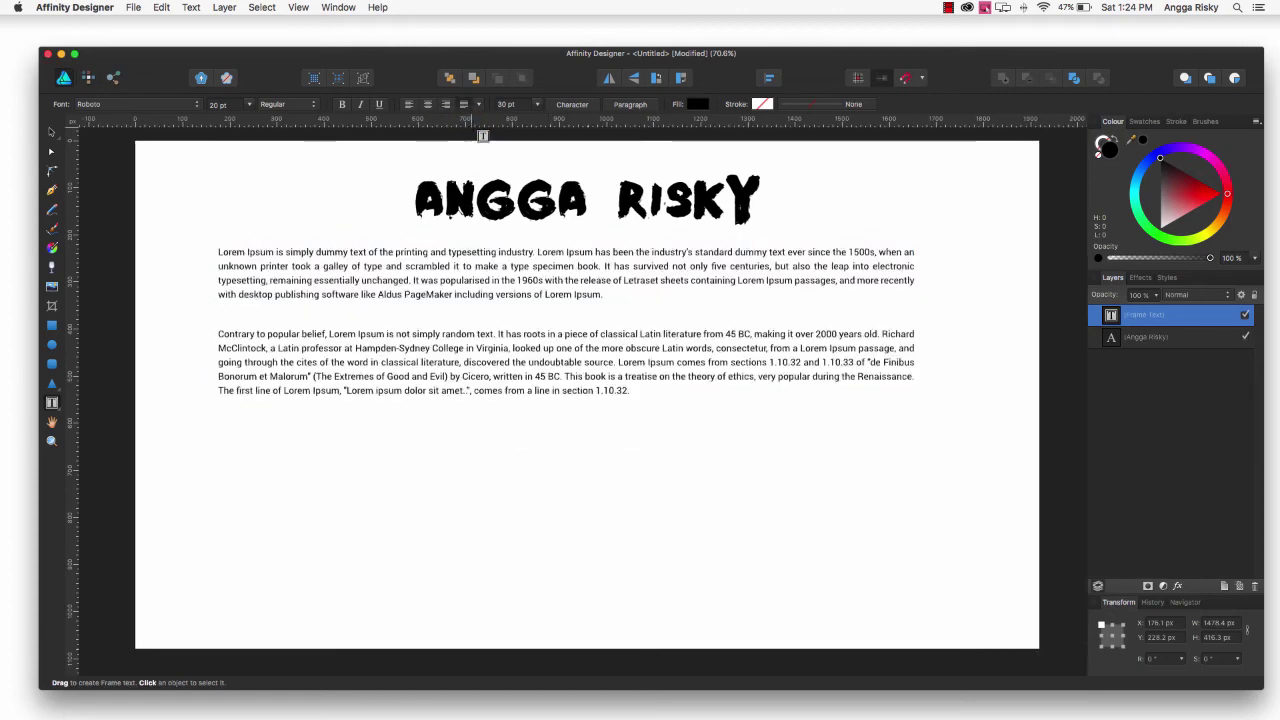
Apply Justify All so even the last lines stretch full width, then deselect the frame.
{"action": "left_click", "coordinate": [478, 104]}
{"action": "left_click", "coordinate": [478, 138]}
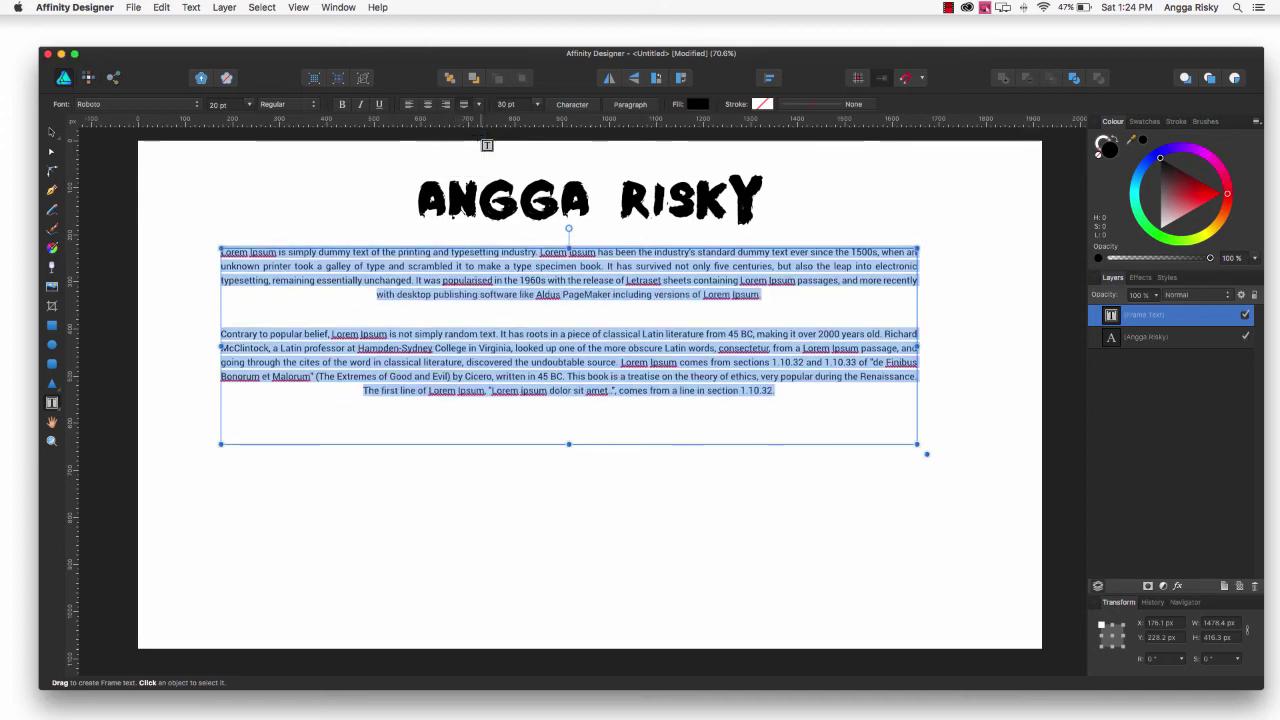
{"action": "left_click", "coordinate": [478, 104]}
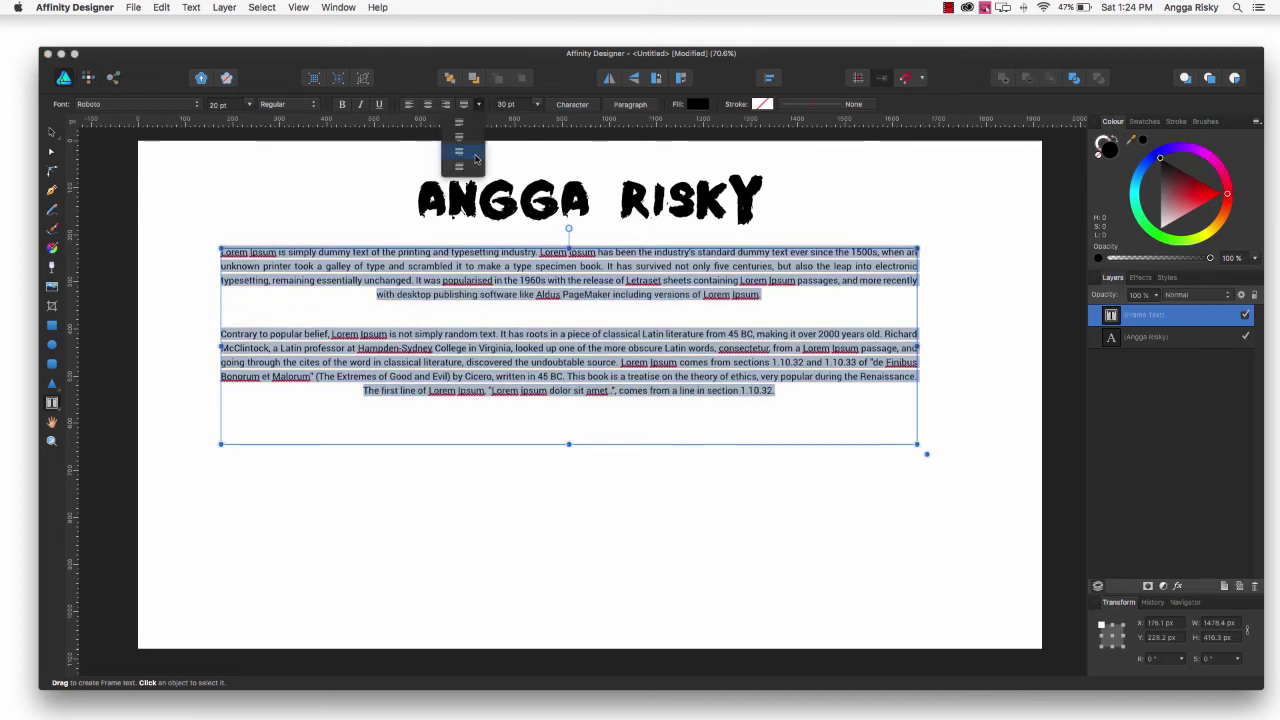
{"action": "left_click", "coordinate": [472, 172]}
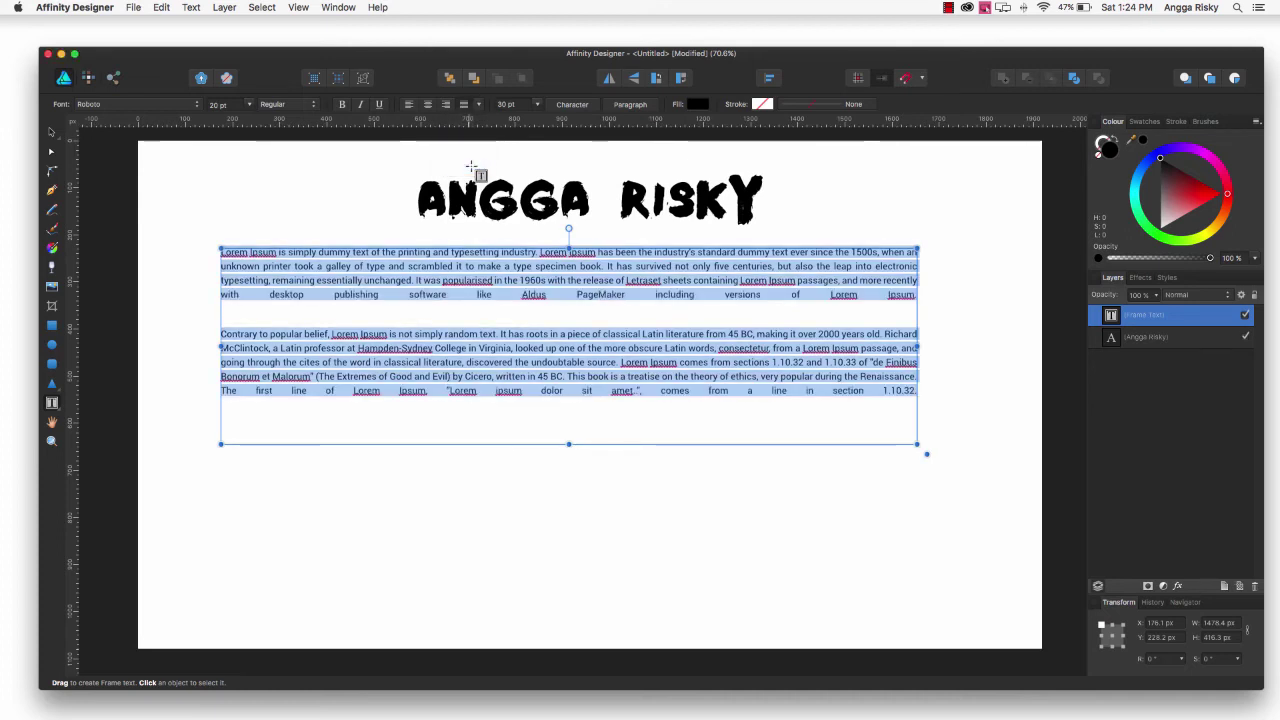
{"action": "left_click", "coordinate": [51, 131]}
{"action": "left_click", "coordinate": [208, 201]}
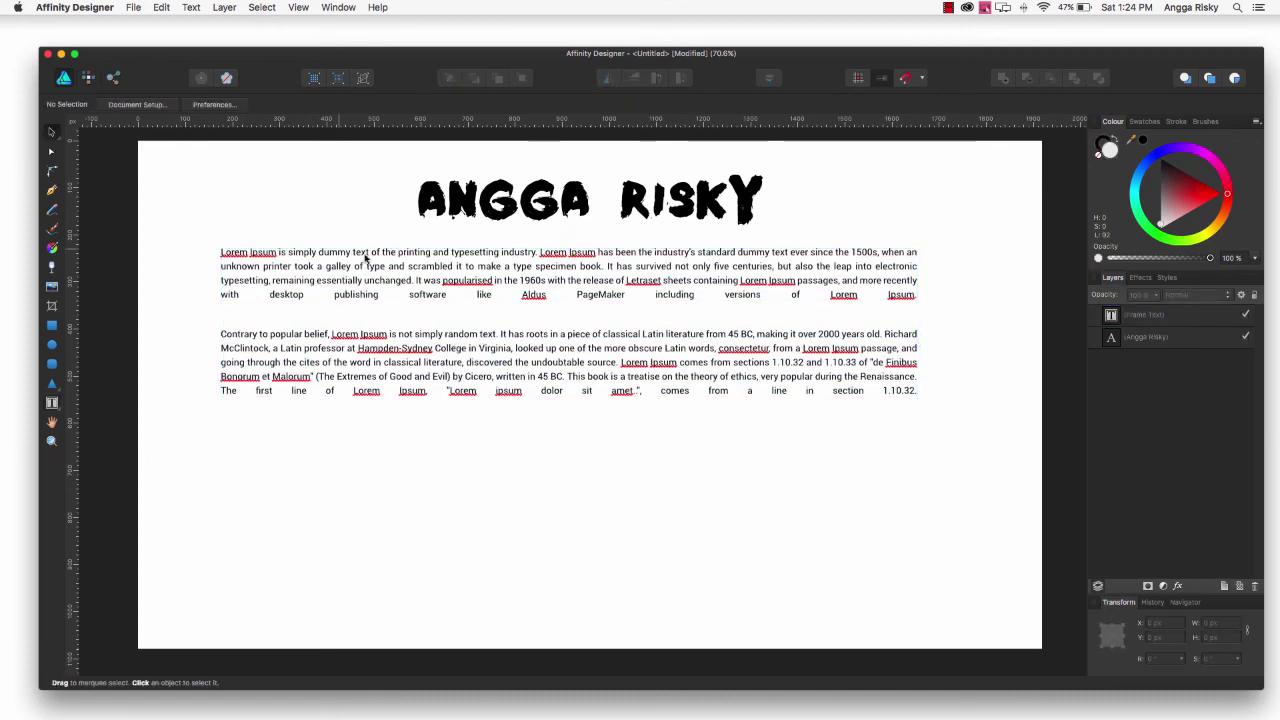
{"action": "left_click", "coordinate": [476, 288]}
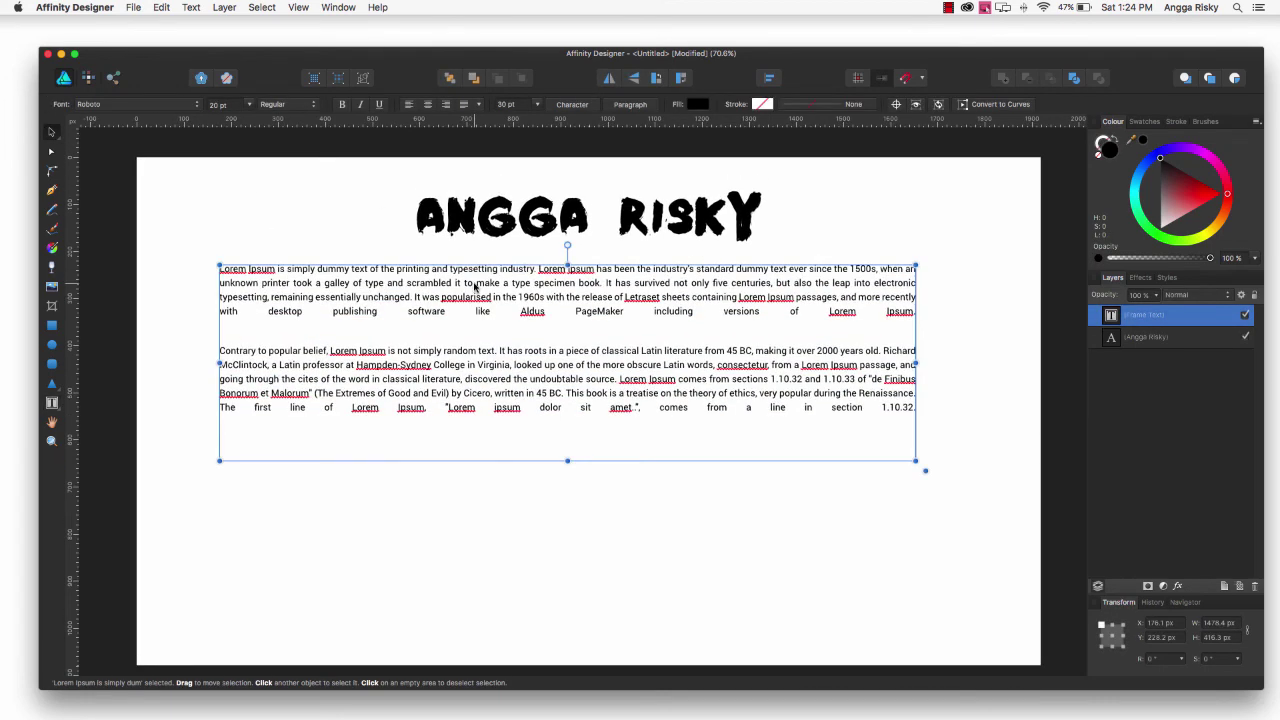
{"action": "key", "text": "shift+Down"}
{"action": "key", "text": "shift+Down"}
{"action": "key", "text": "shift+Down"}
{"action": "key", "text": "shift+Down"}
{"action": "key", "text": "shift+Down"}
{"action": "key", "text": "shift+Down"}
{"action": "key", "text": "shift+Down"}
{"action": "key", "text": "shift+Down"}
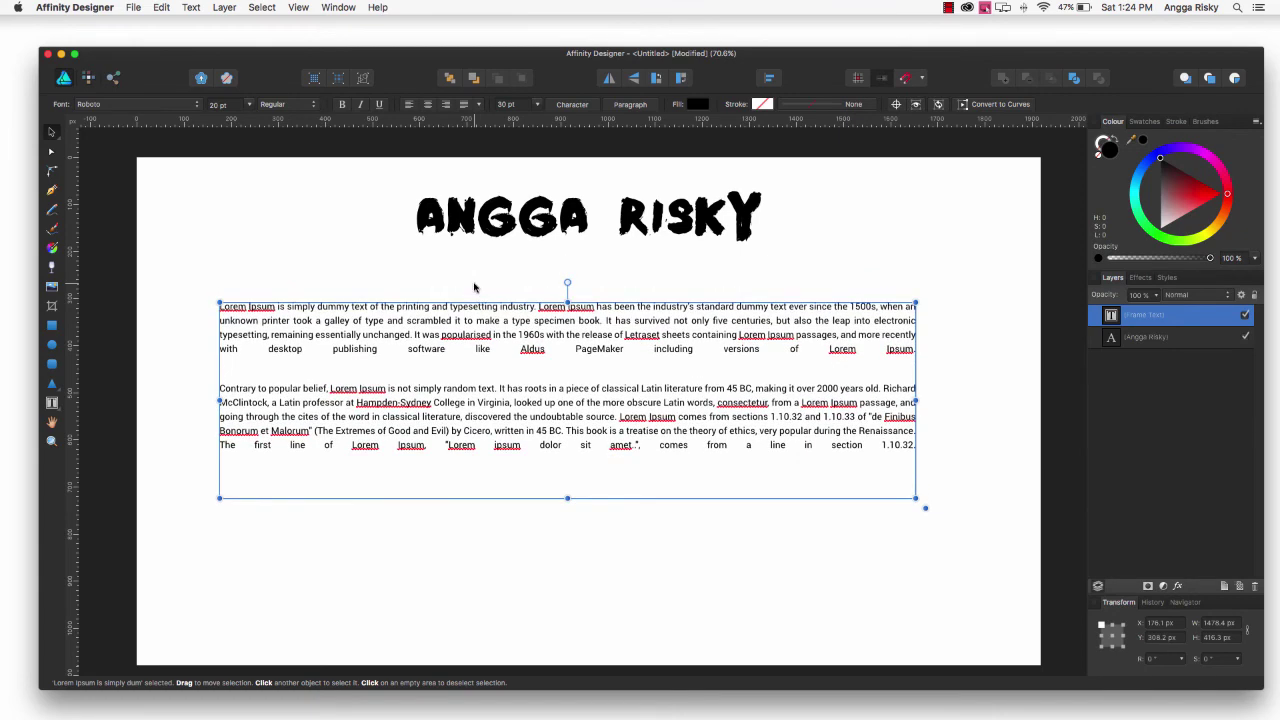
{"action": "left_click", "coordinate": [522, 206]}
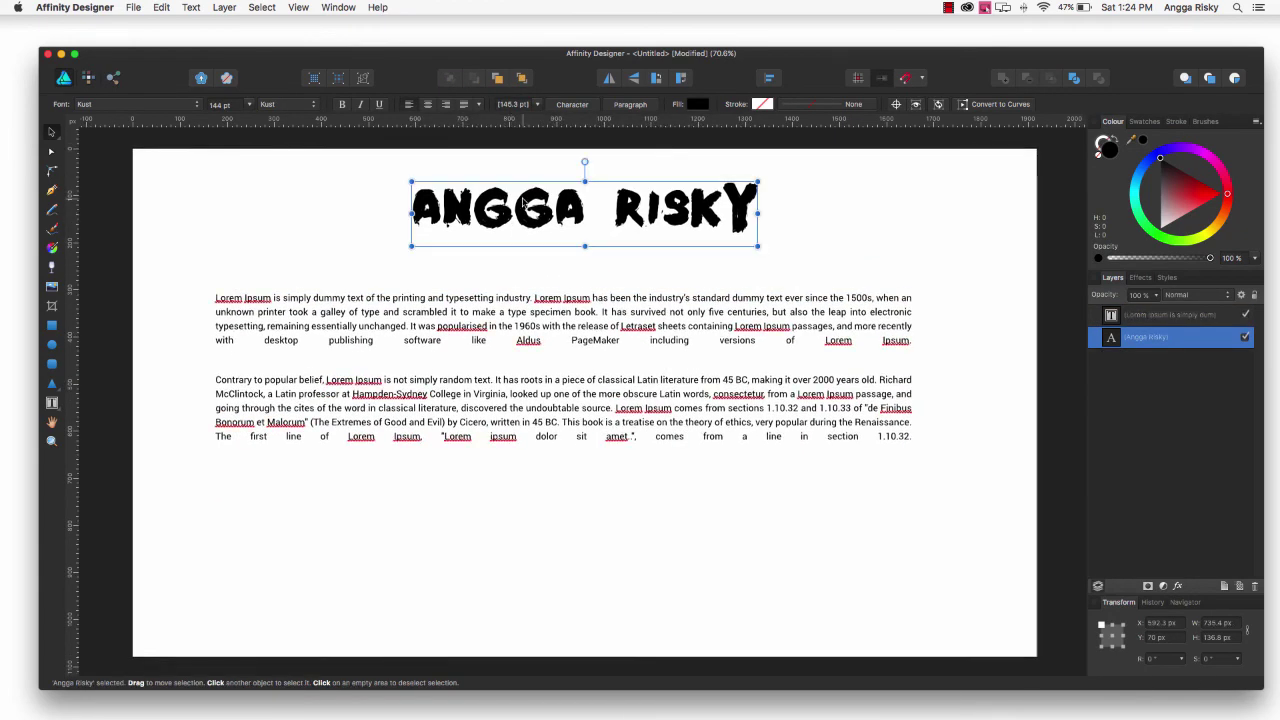
{"action": "key", "text": "shift+Down"}
{"action": "key", "text": "shift+Down"}
{"action": "key", "text": "shift+Down"}
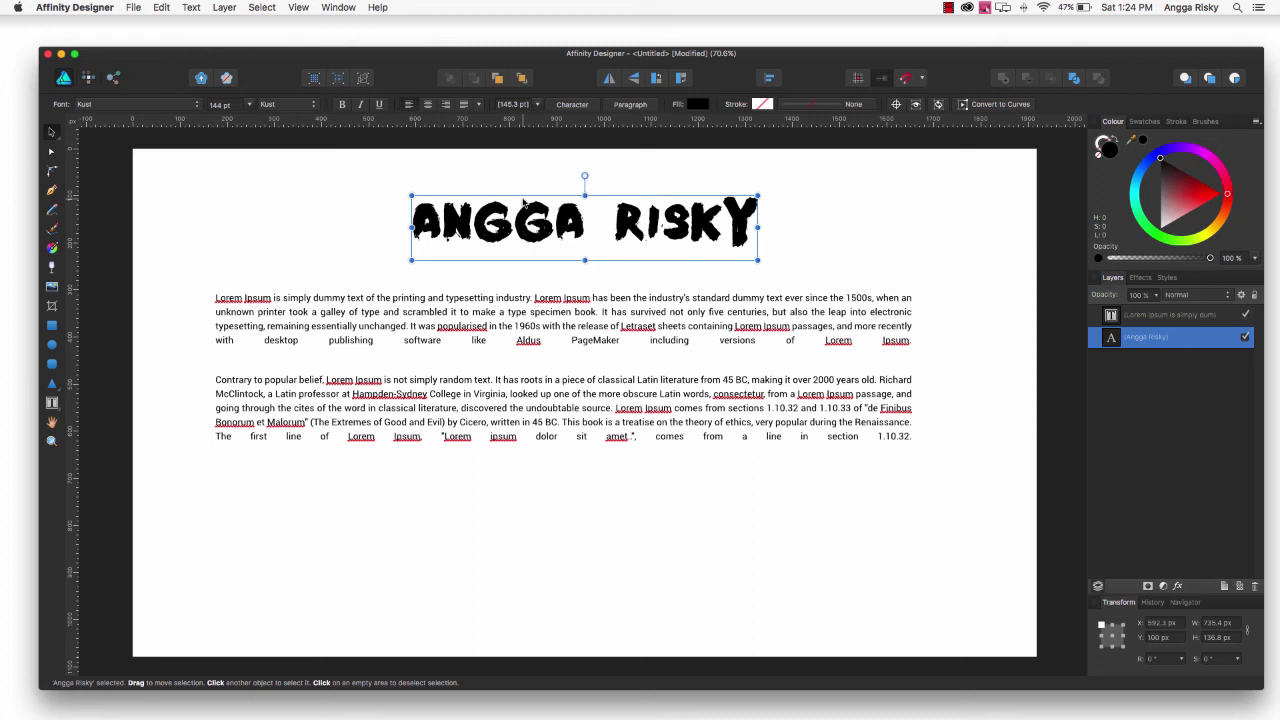
{"action": "left_click", "coordinate": [477, 296]}
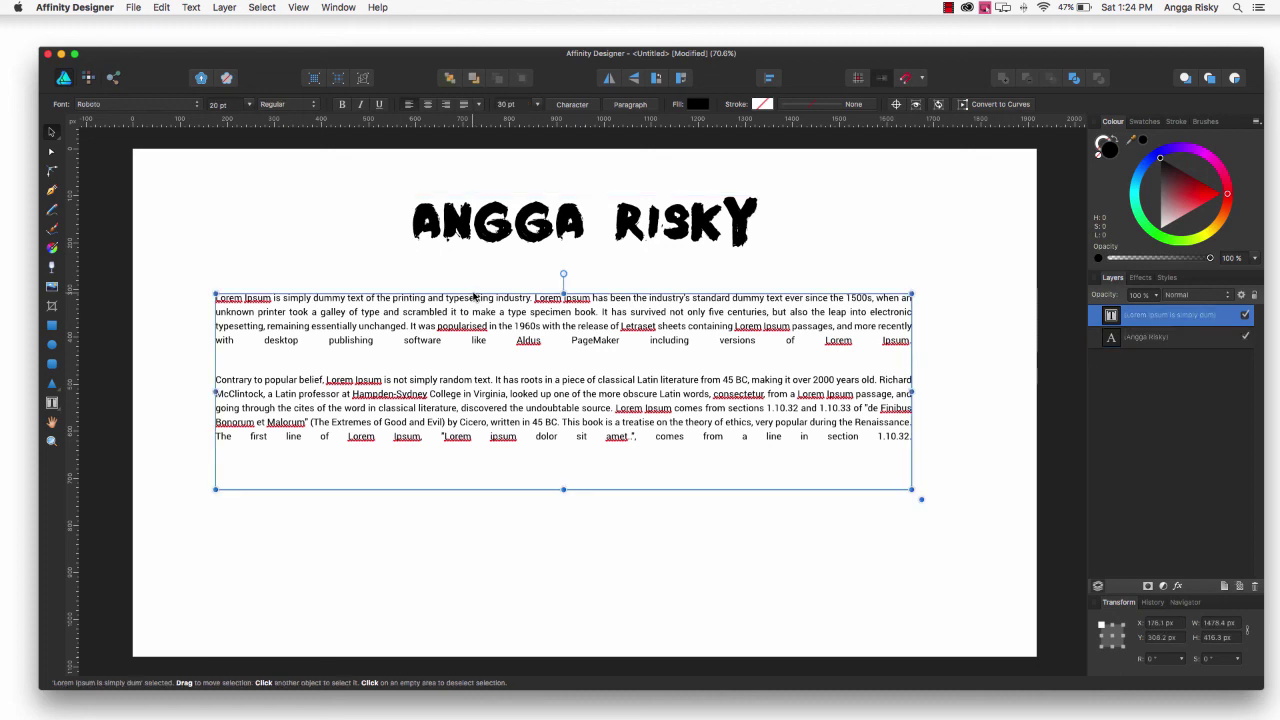
{"action": "left_click", "coordinate": [342, 247]}
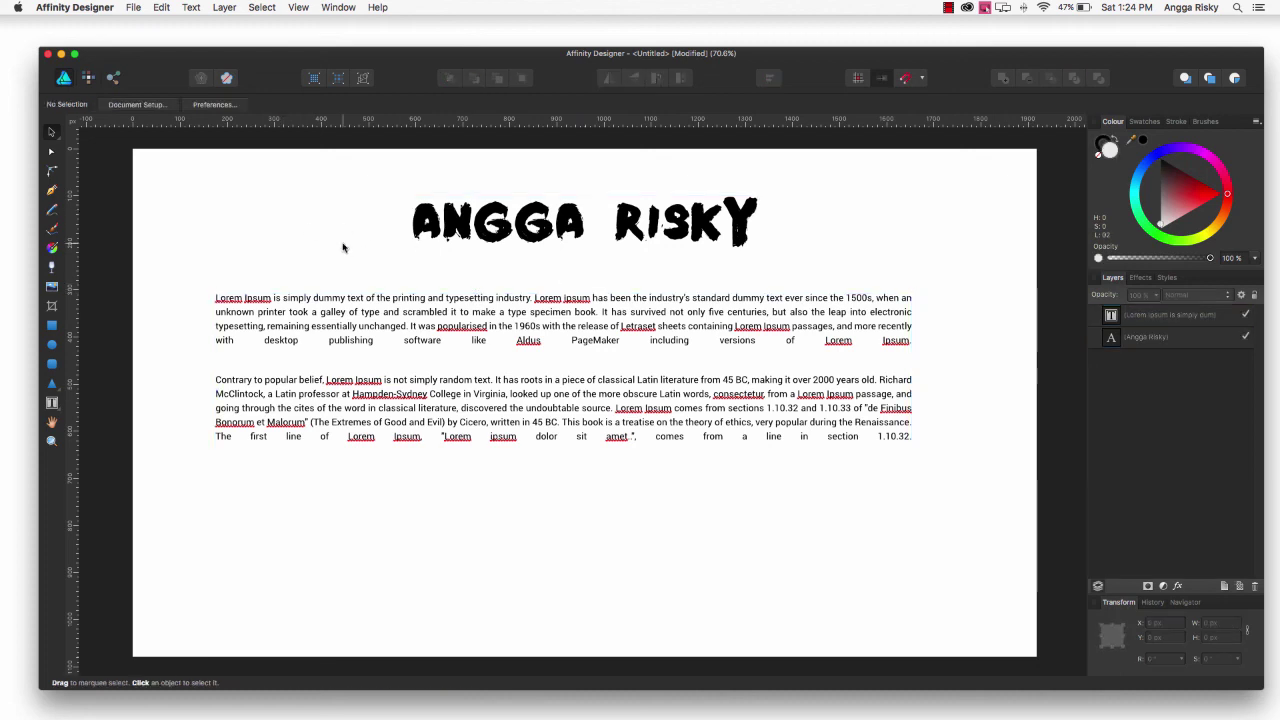